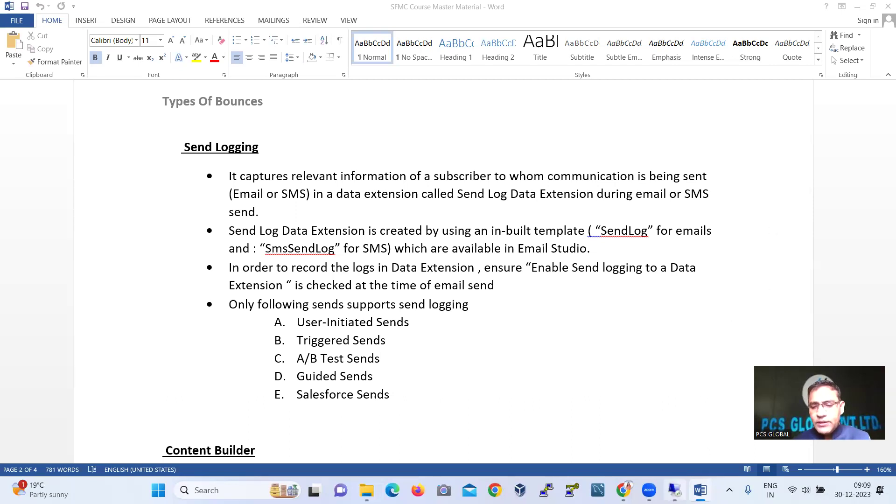
# Copy the RoboForm master password from the Roboform Password.txt notes file
pyautogui.moveTo(675, 490)
pyautogui.click(670, 434)
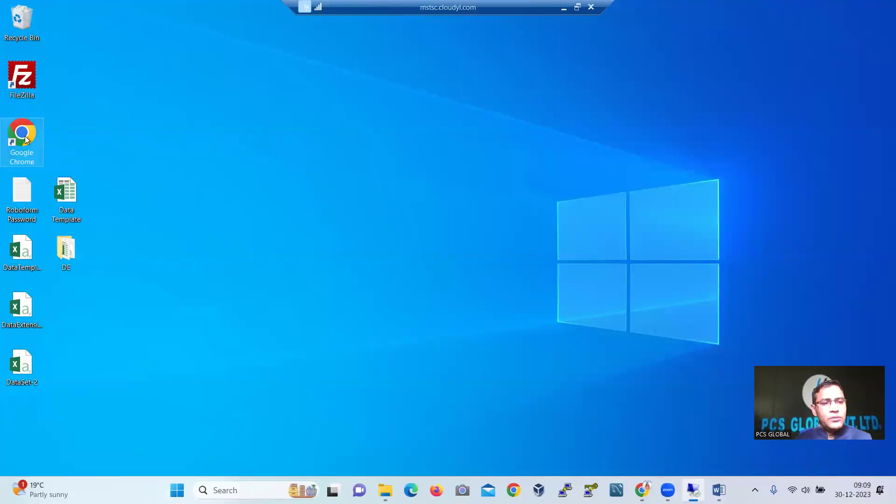
pyautogui.doubleClick(22, 195)
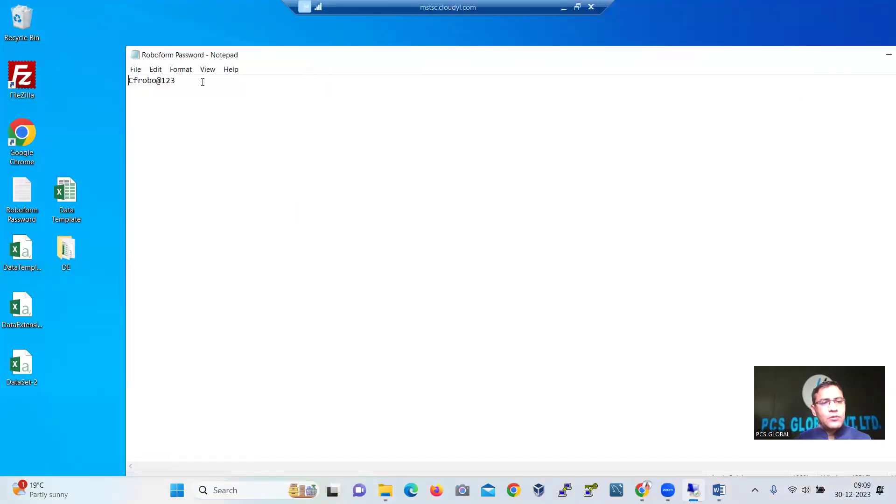
pyautogui.moveTo(202, 82); pyautogui.dragTo(68, 82)
pyautogui.hotkey('ctrl', 'c')
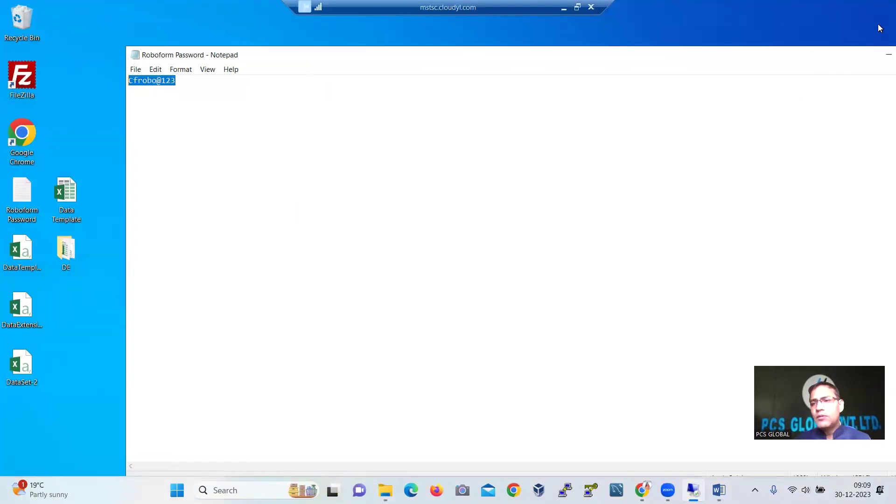
pyautogui.click(880, 53)
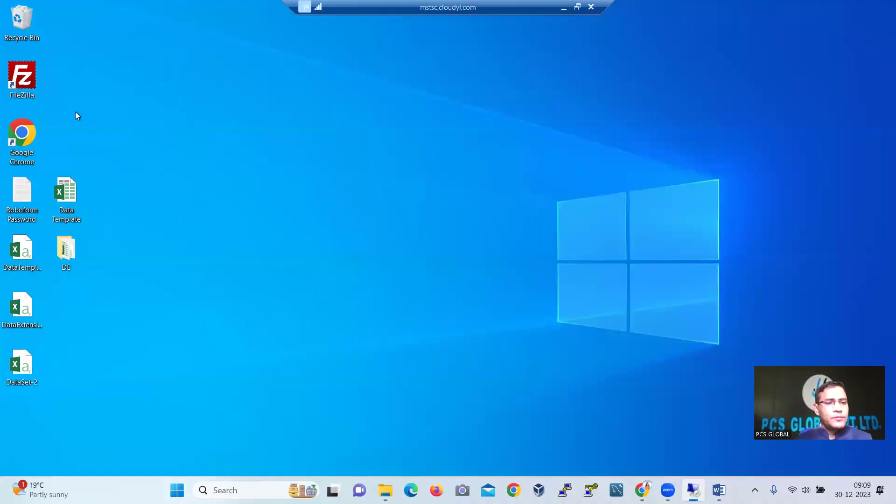
# Launch Chrome, unlock RoboForm with the pasted master password, and maximize the window
pyautogui.doubleClick(25, 126)
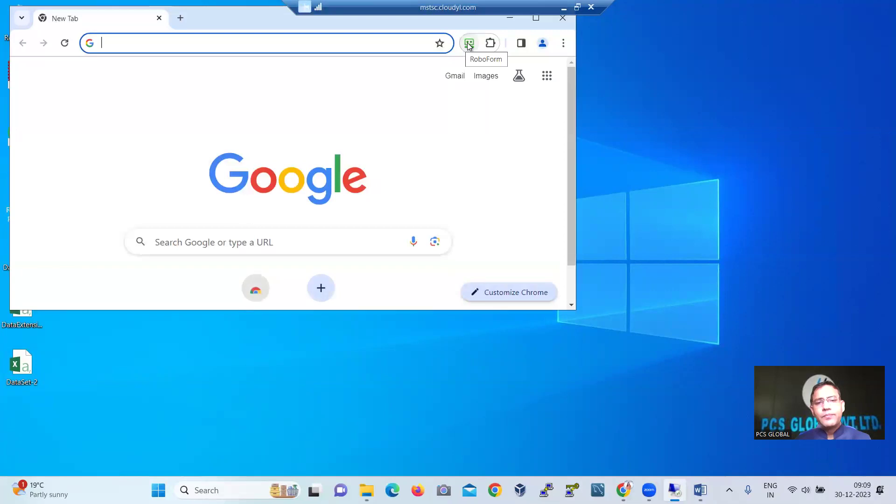
pyautogui.click(469, 43)
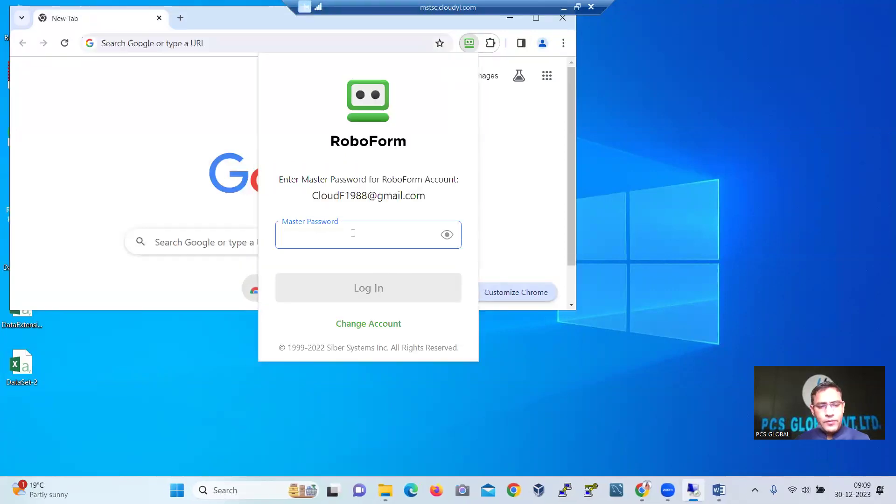
pyautogui.hotkey('ctrl', 'v')
pyautogui.press('Return')
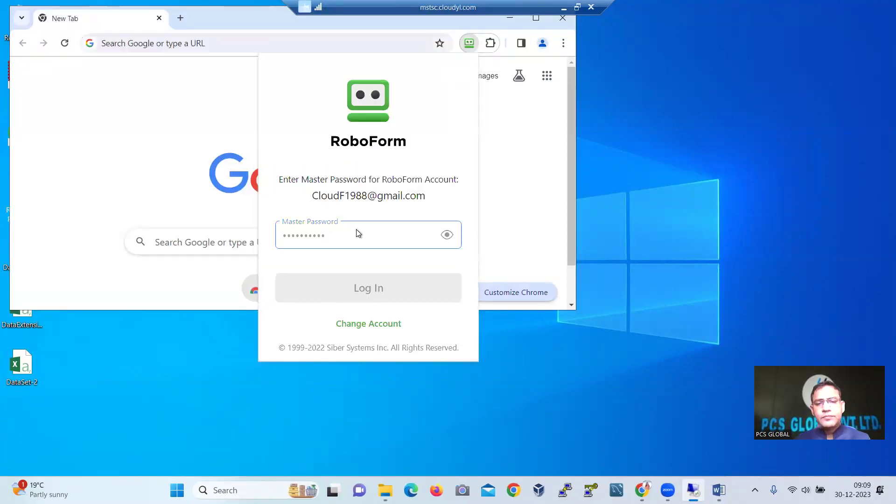
pyautogui.click(531, 21)
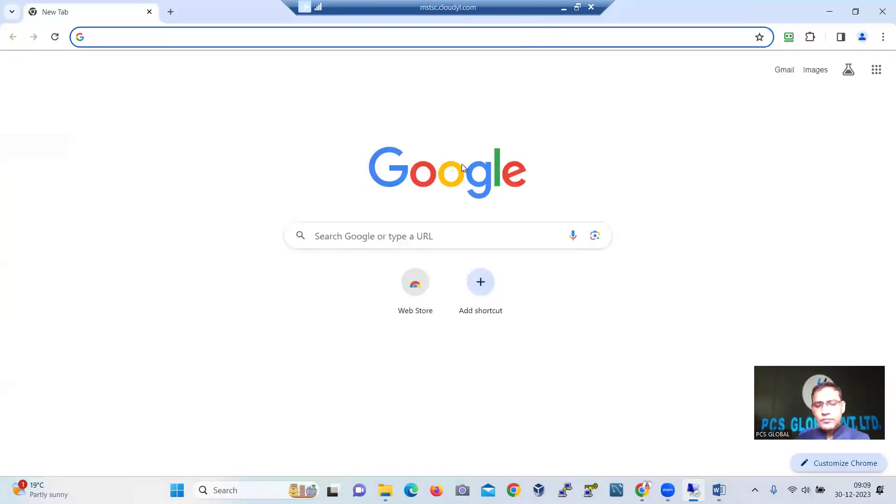
# Log in to Marketing Cloud using the saved SFMC card on the RoboForm Start Page
pyautogui.hotkey('alt', 'Tab')
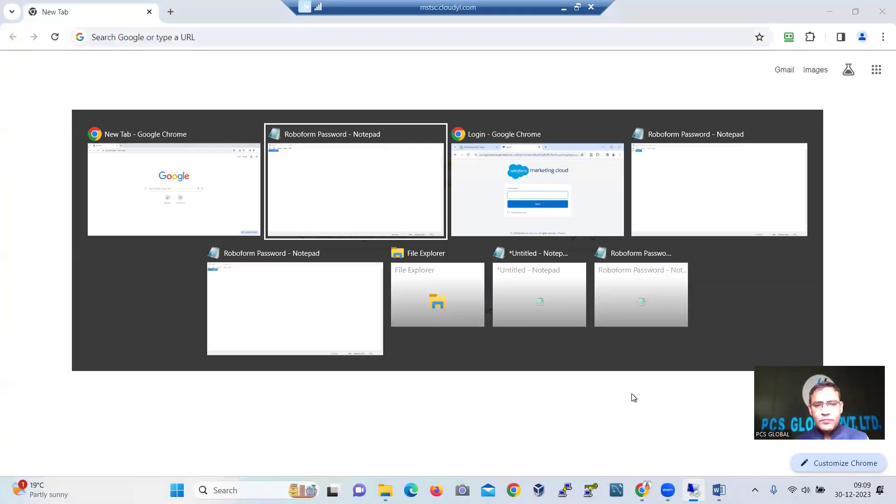
pyautogui.hotkey('alt', 'Tab')
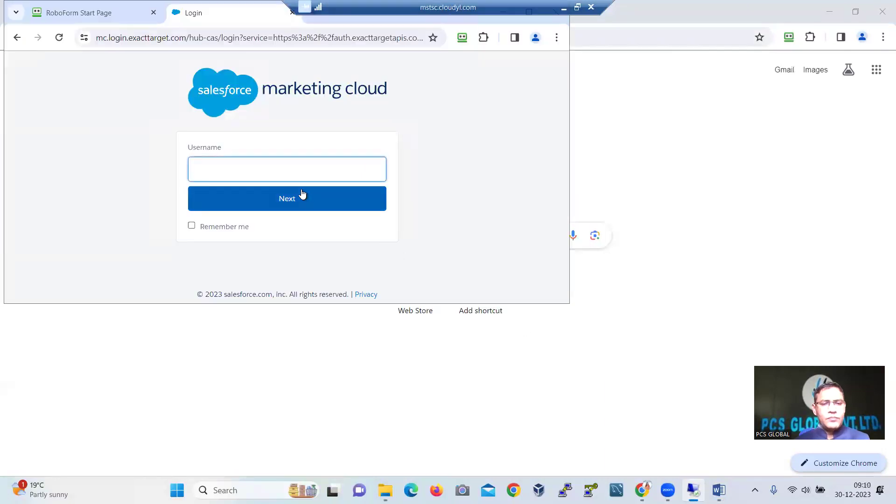
pyautogui.hotkey('ctrl', 'v')
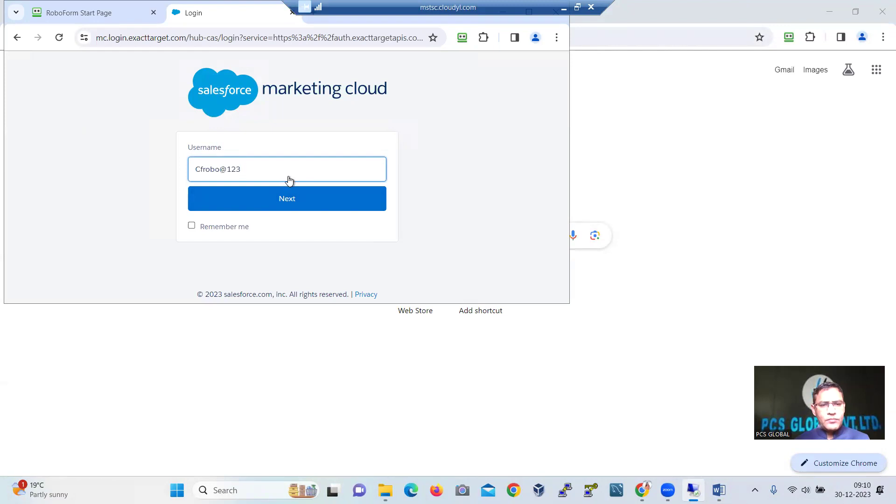
pyautogui.hotkey('ctrl', 'z')
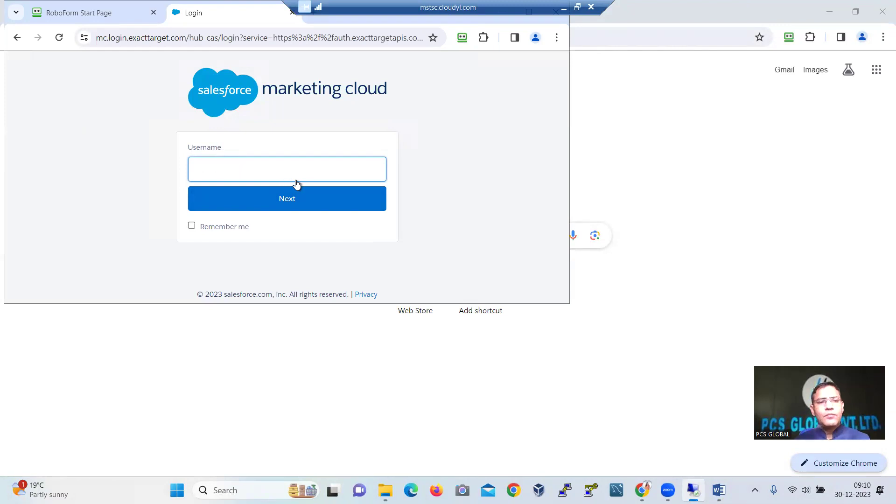
pyautogui.click(106, 14)
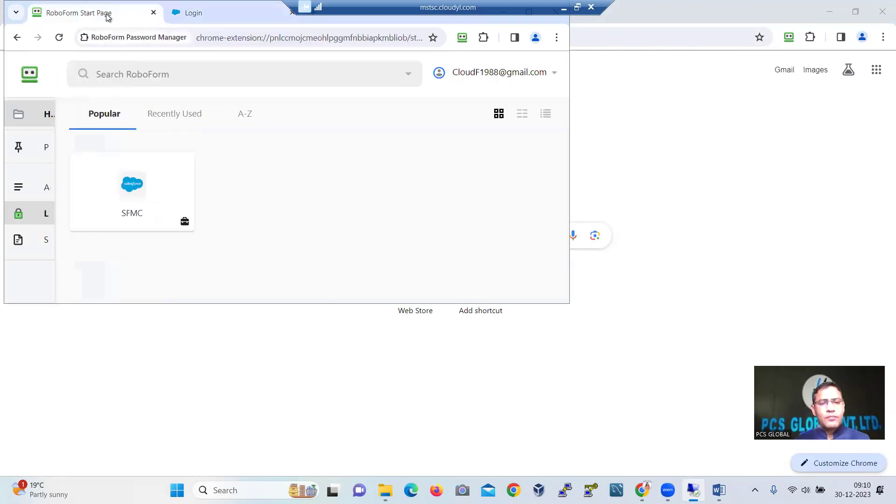
pyautogui.click(108, 199)
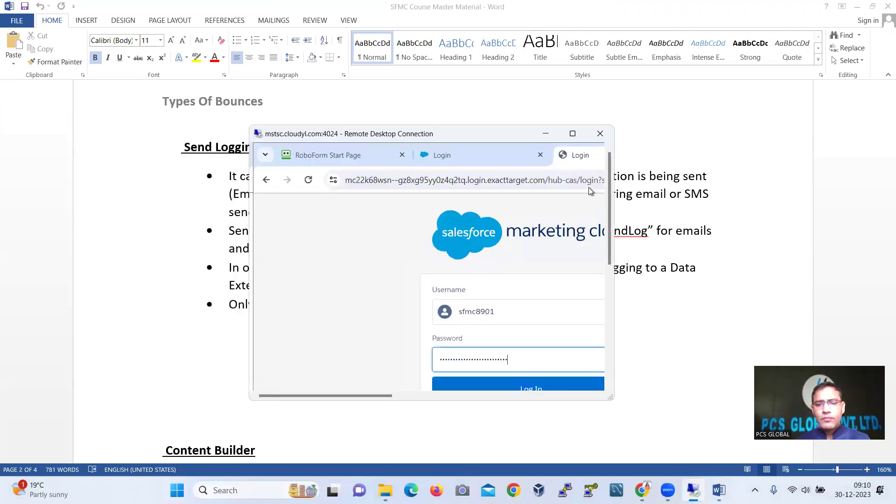
# Enter the authenticator verification code and verify to reach the SFMC Training Sandbox
pyautogui.click(526, 66)
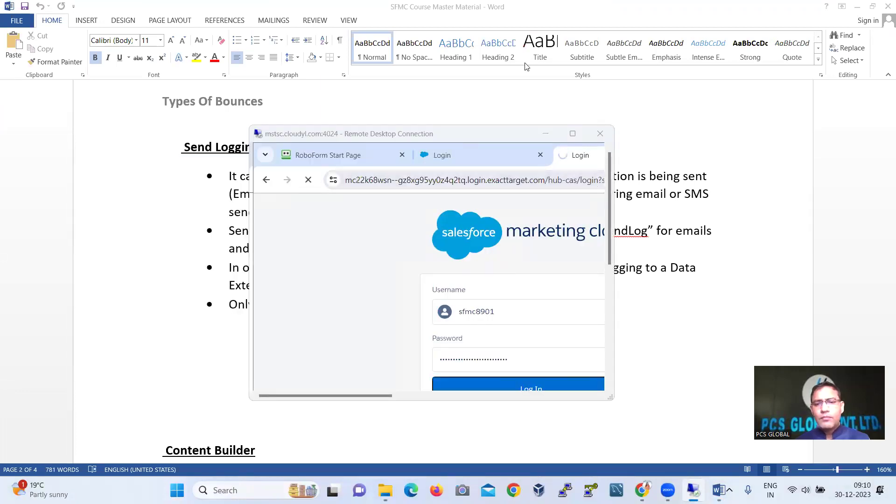
pyautogui.click(573, 133)
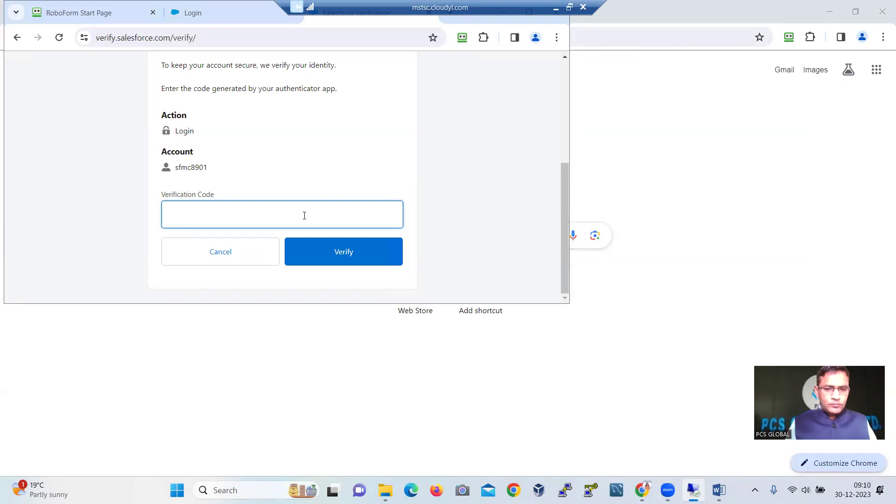
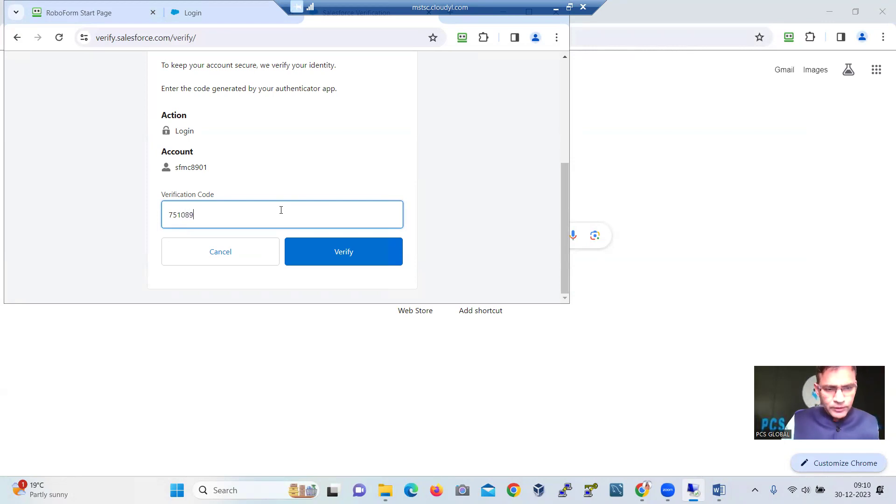
pyautogui.click(327, 259)
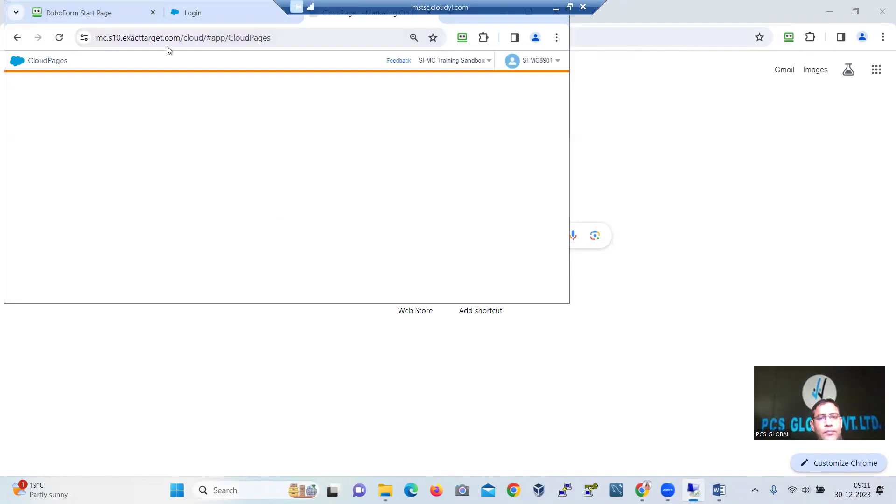
# Return the remote session to full screen and resize the CloudPages browser to fill the screen
pyautogui.doubleClick(506, 6)
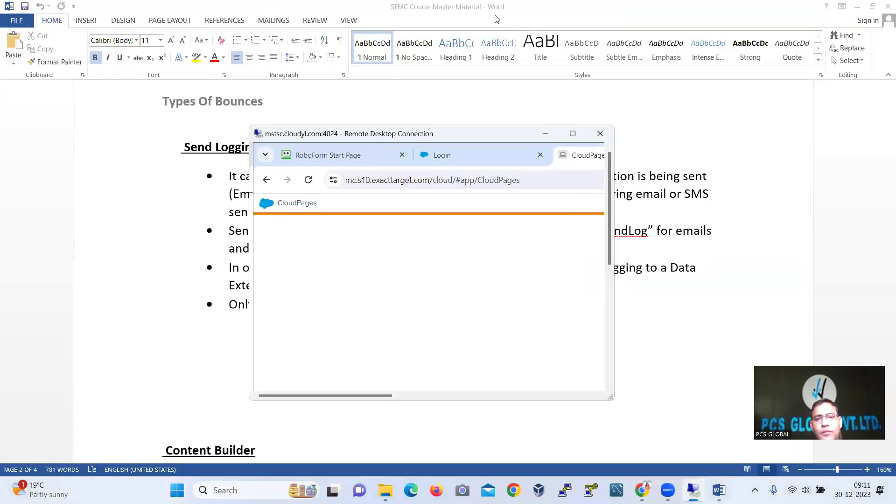
pyautogui.click(572, 134)
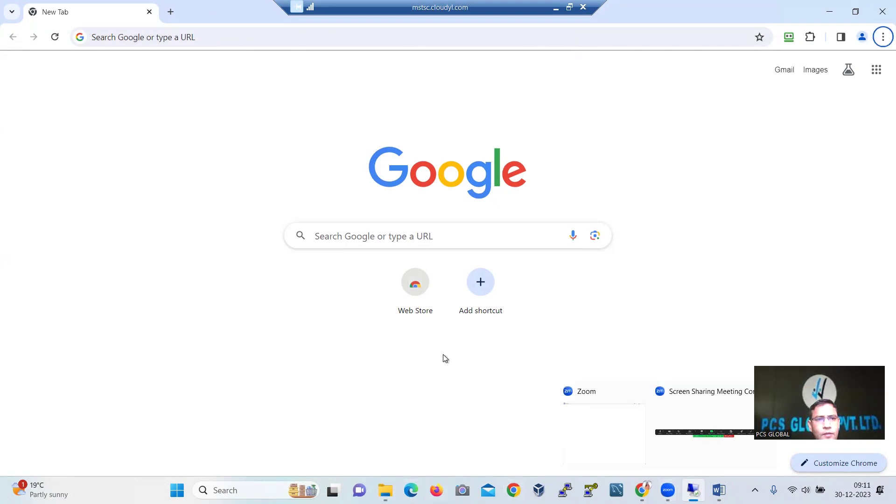
pyautogui.hotkey('alt', 'Tab')
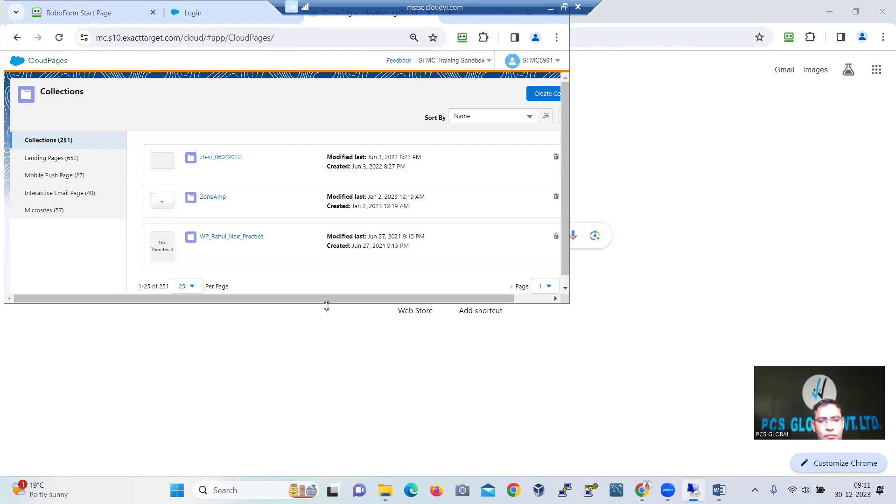
pyautogui.moveTo(327, 305); pyautogui.dragTo(332, 476)
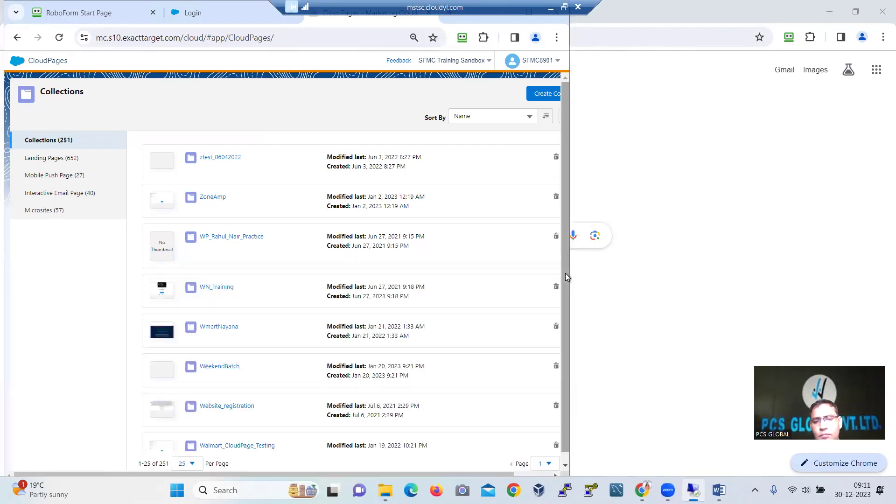
pyautogui.moveTo(566, 277); pyautogui.dragTo(884, 225)
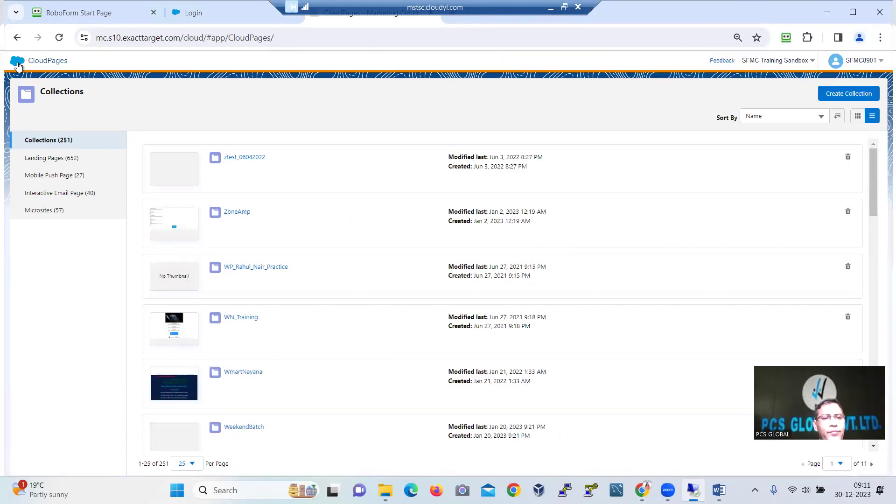
# Go to Email Studio's Email app from the navigation bar
pyautogui.moveTo(18, 65)
pyautogui.moveTo(25, 108)
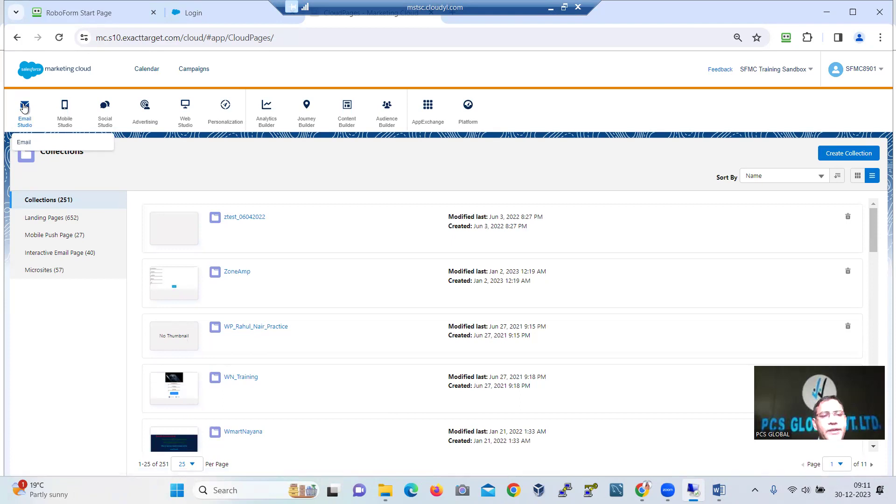
pyautogui.moveTo(182, 109)
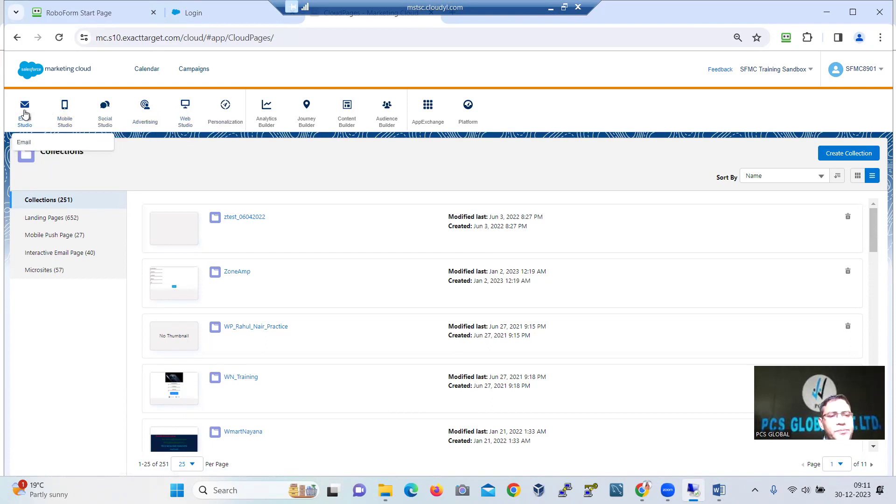
pyautogui.click(27, 142)
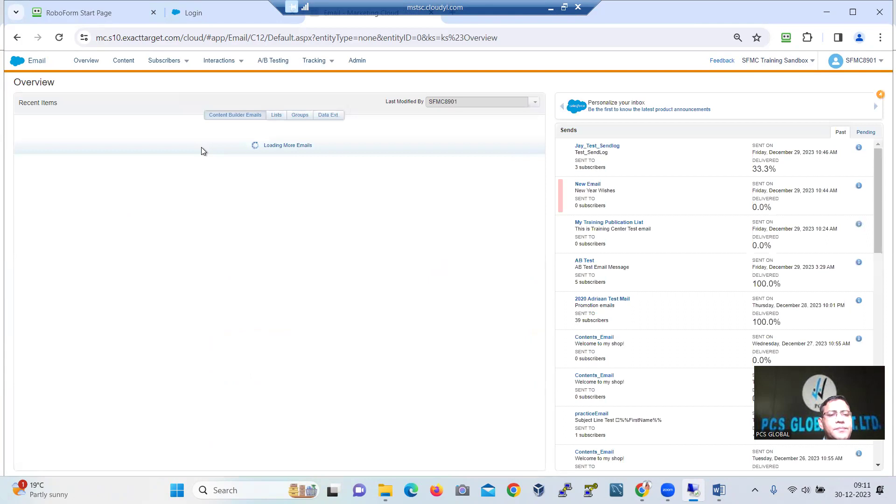
# Go to Subscribers > Data Extensions and open Create with Standard Data Extension selected
pyautogui.click(171, 63)
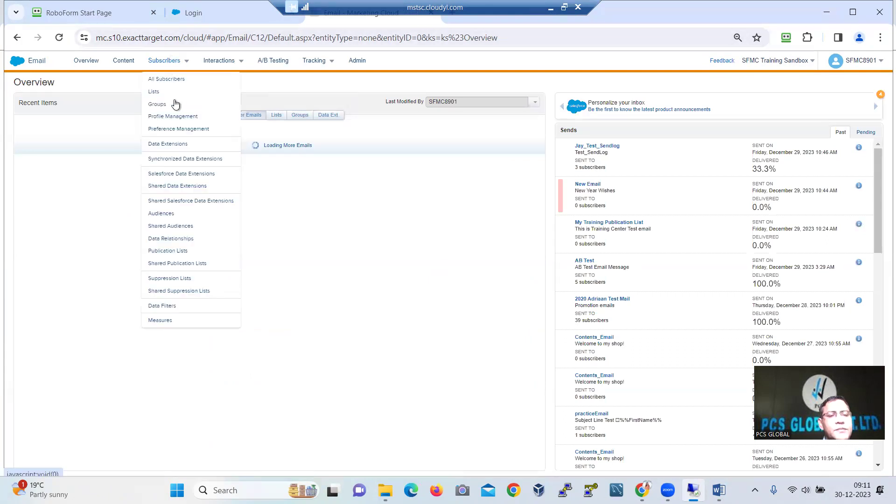
pyautogui.click(172, 147)
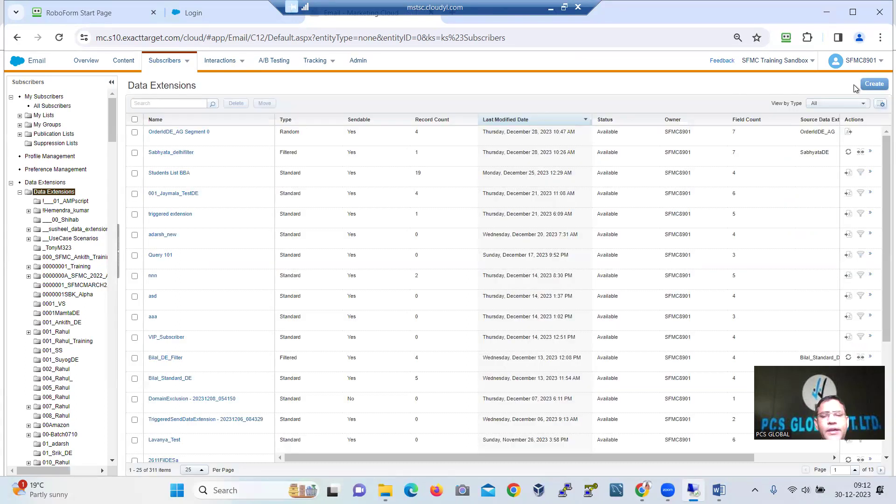
pyautogui.click(873, 84)
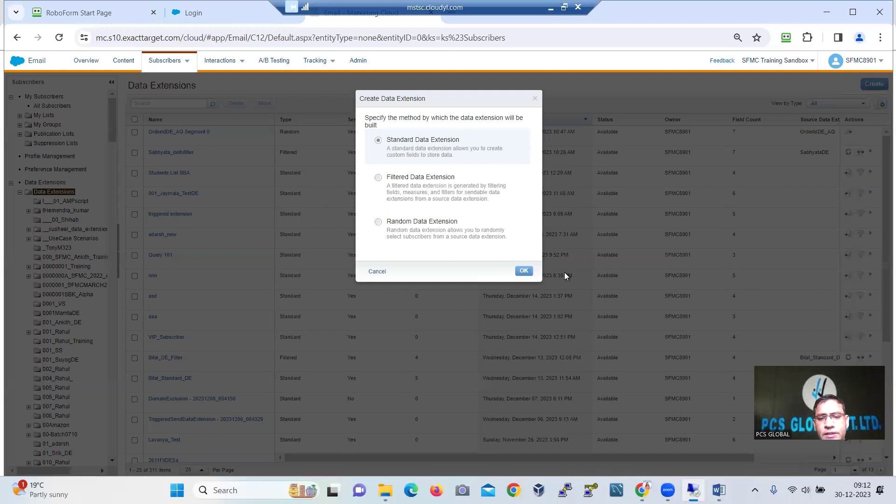
# Start a standard data extension using Create from Template with the SendLog template
pyautogui.click(524, 272)
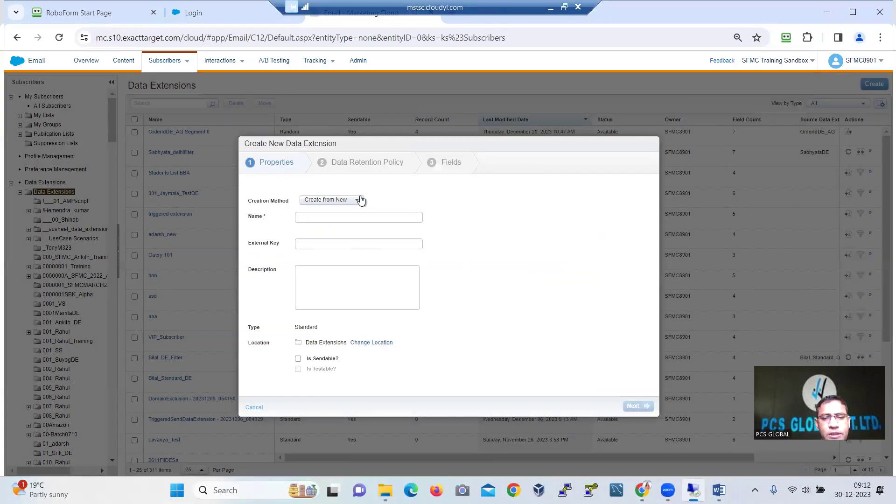
pyautogui.click(359, 201)
pyautogui.click(359, 200)
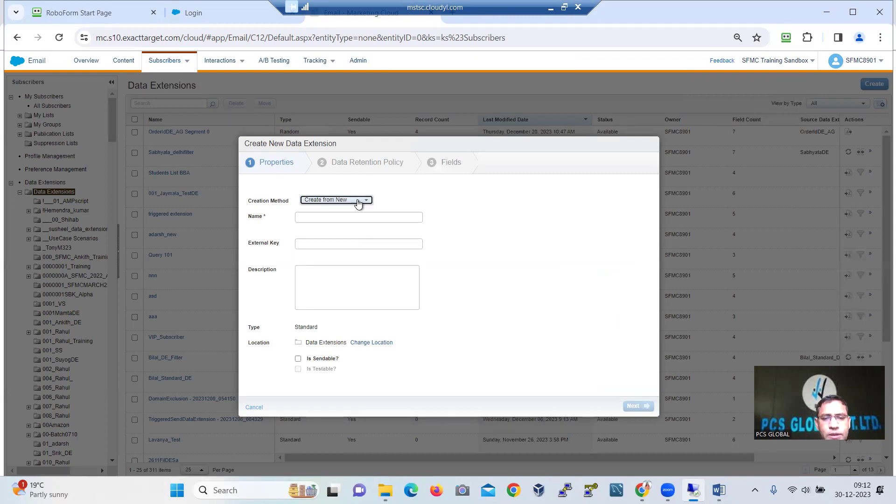
pyautogui.click(358, 201)
pyautogui.click(342, 232)
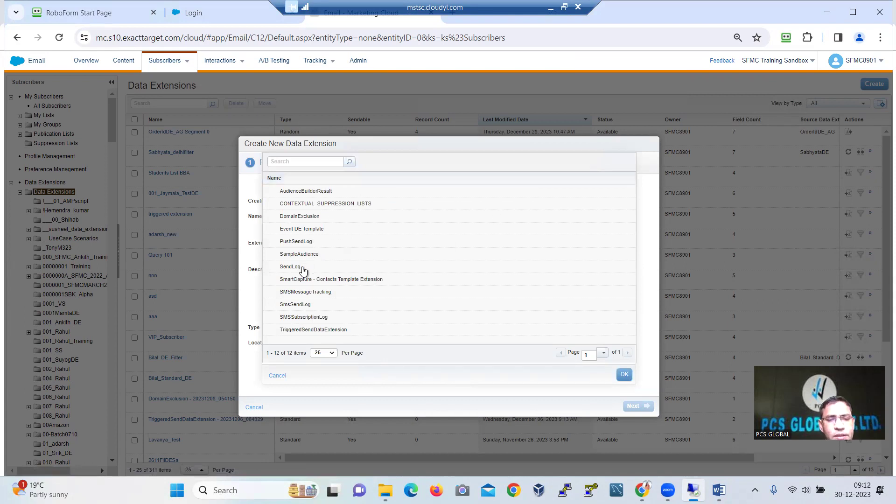
pyautogui.click(301, 269)
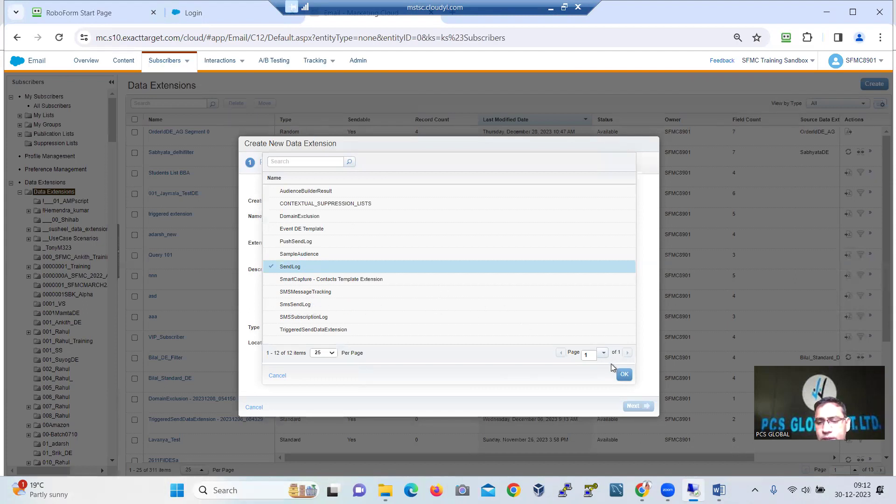
pyautogui.click(625, 375)
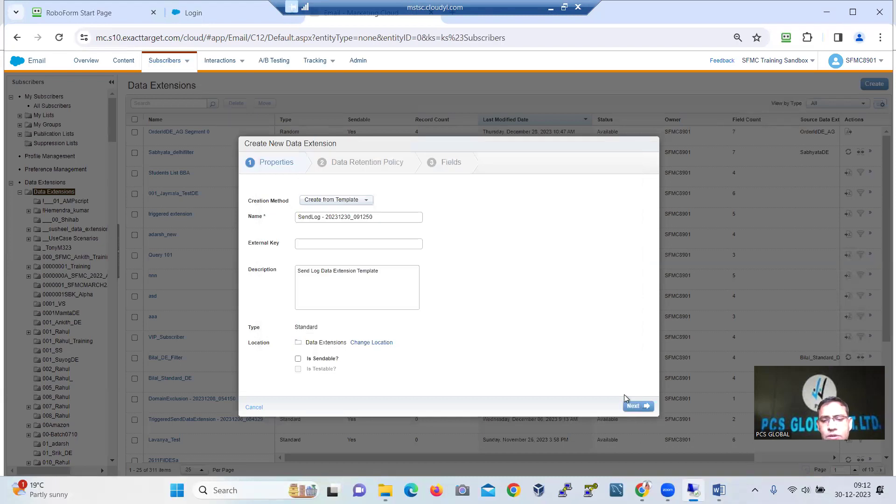
# Advance through the retention and fields steps and attempt creation, which fails with 'Generic exception'
pyautogui.click(635, 406)
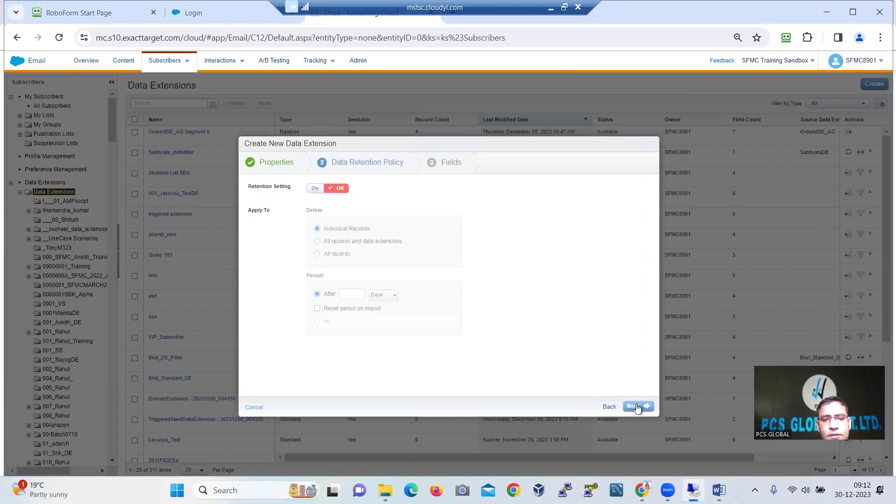
pyautogui.click(633, 407)
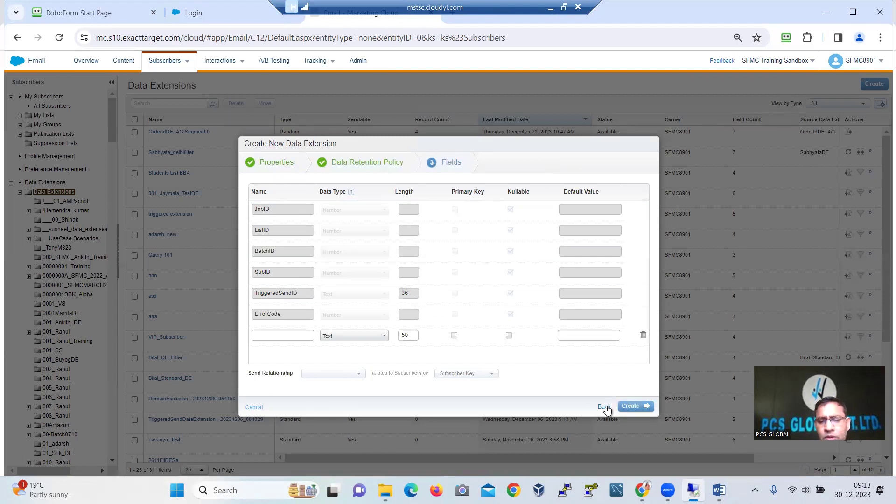
pyautogui.click(637, 408)
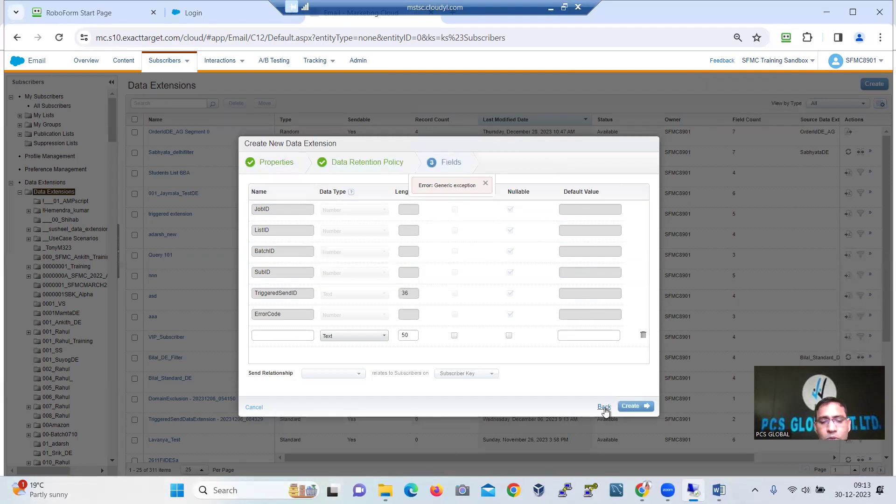
# Cancel the failed creation and open 'SendLog - template' in the Send Log DE folder
pyautogui.click(261, 408)
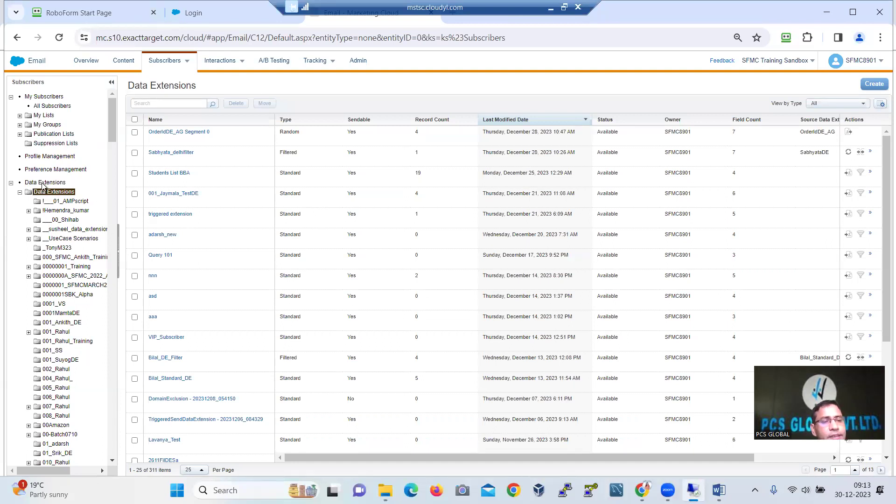
pyautogui.moveTo(114, 128); pyautogui.dragTo(119, 390)
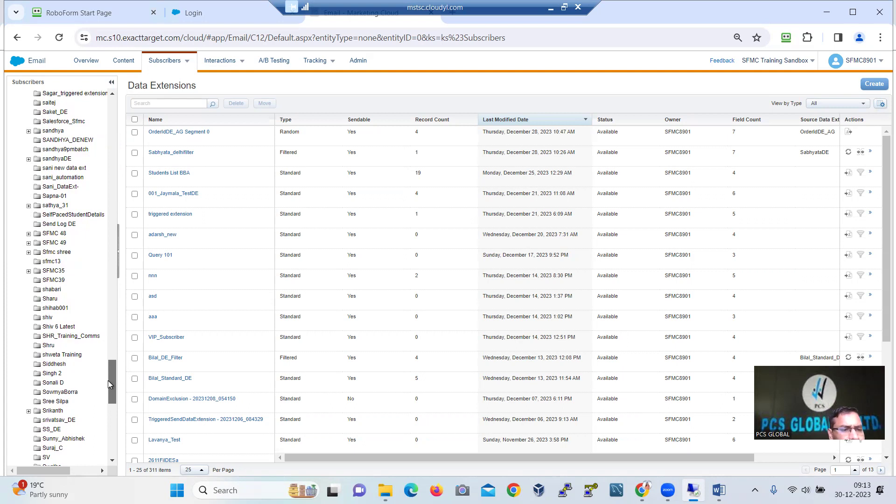
pyautogui.click(59, 224)
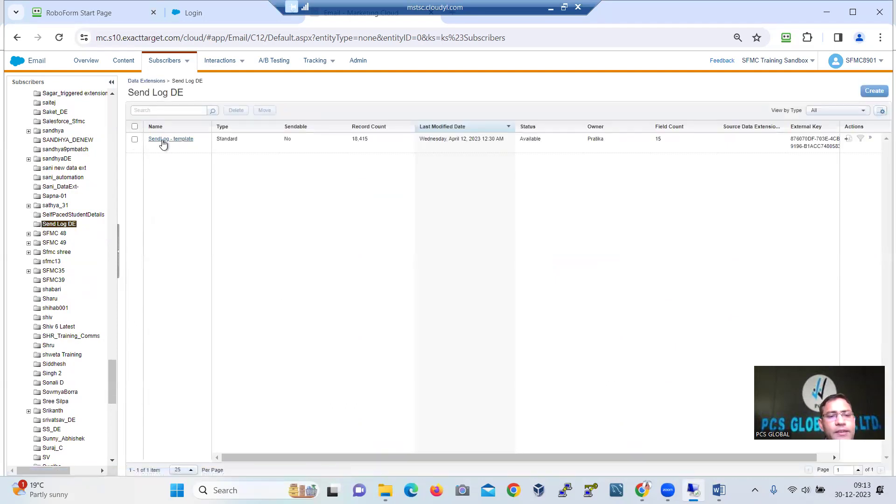
pyautogui.click(164, 140)
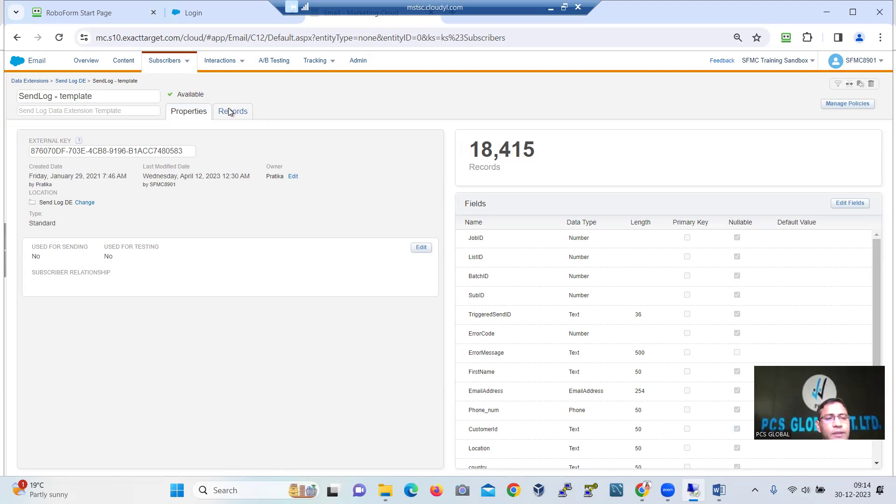
# Browse the Records tab of 'SendLog - template', scrolling down and across the 18,415 rows
pyautogui.click(229, 111)
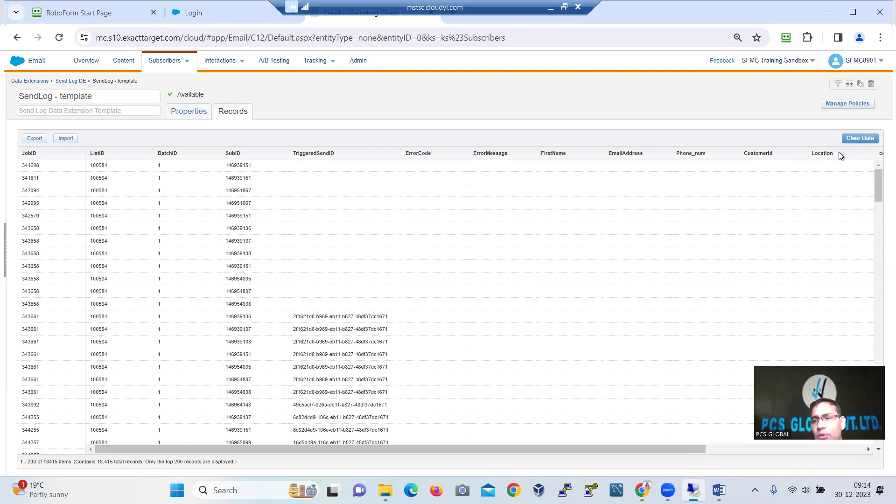
pyautogui.moveTo(874, 172); pyautogui.dragTo(878, 441)
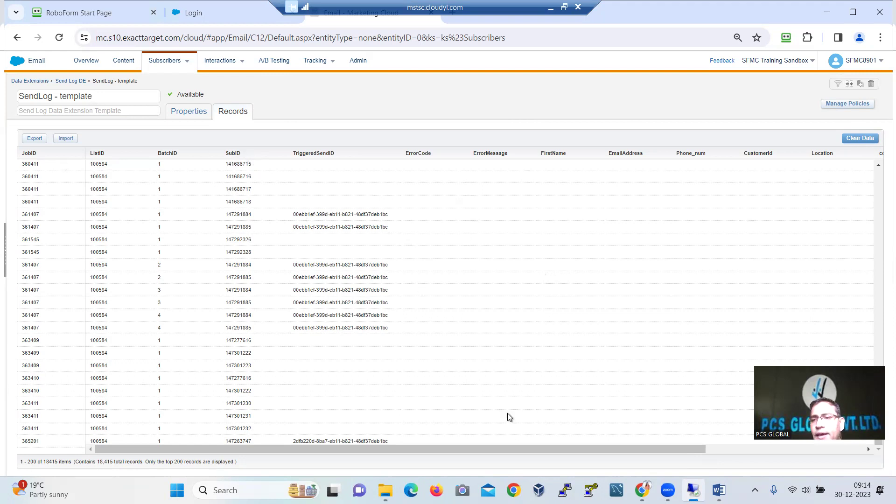
pyautogui.moveTo(538, 447); pyautogui.dragTo(697, 443)
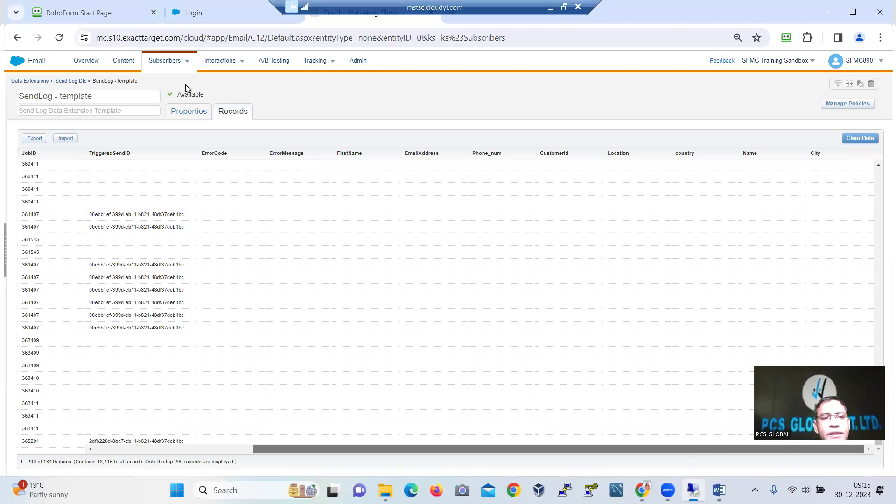
# Go to Content Builder and open the Create dropdown to choose Email Message
pyautogui.click(124, 62)
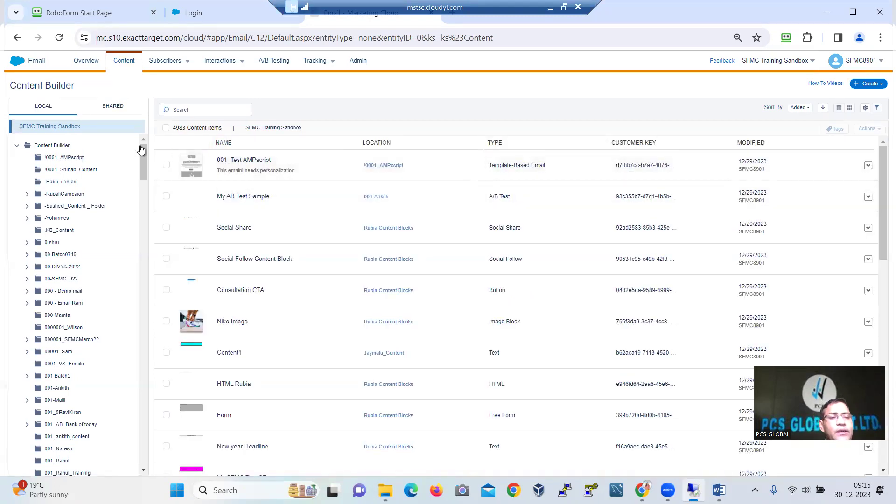
pyautogui.click(880, 84)
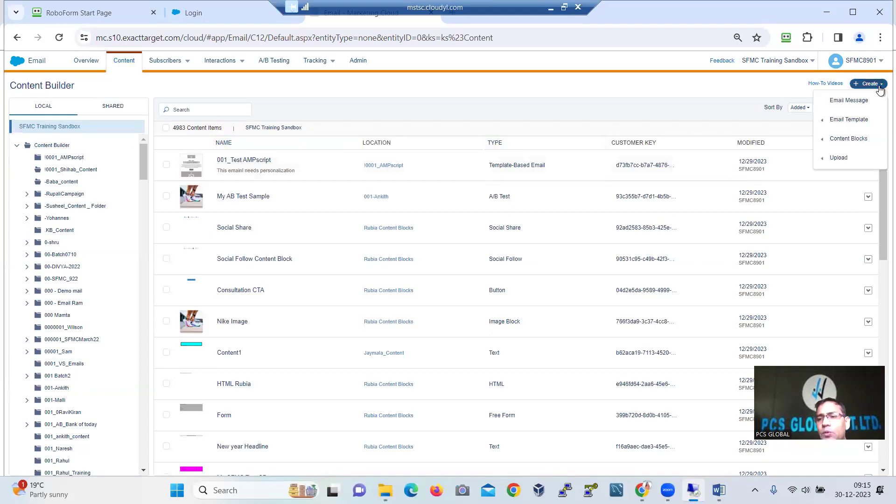
# Create an HTML email and name it '30th Dec Message to All My Friends'
pyautogui.click(856, 103)
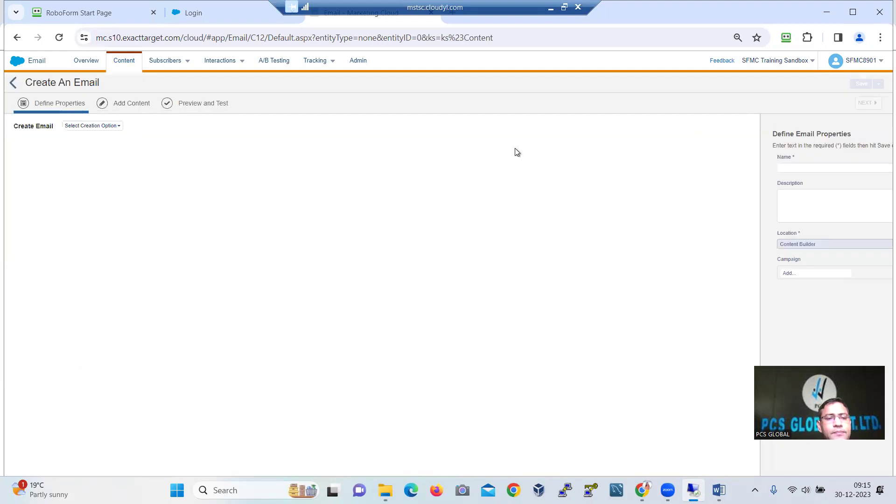
pyautogui.click(118, 130)
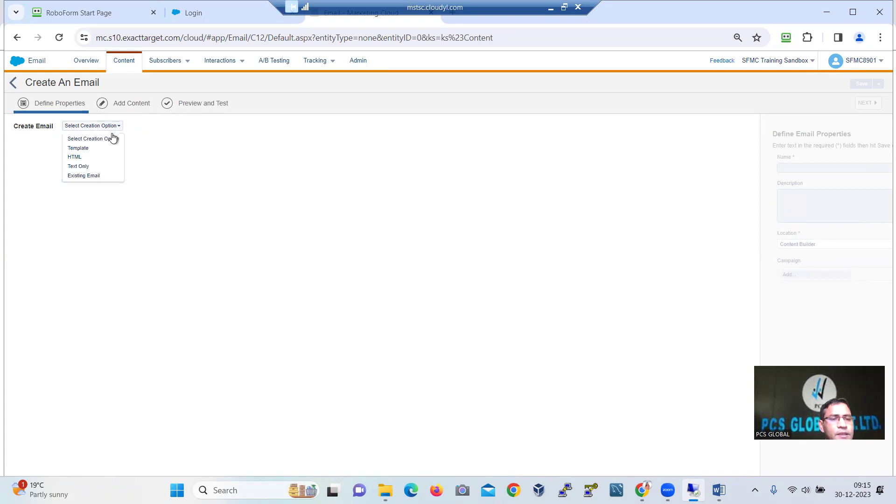
pyautogui.click(90, 159)
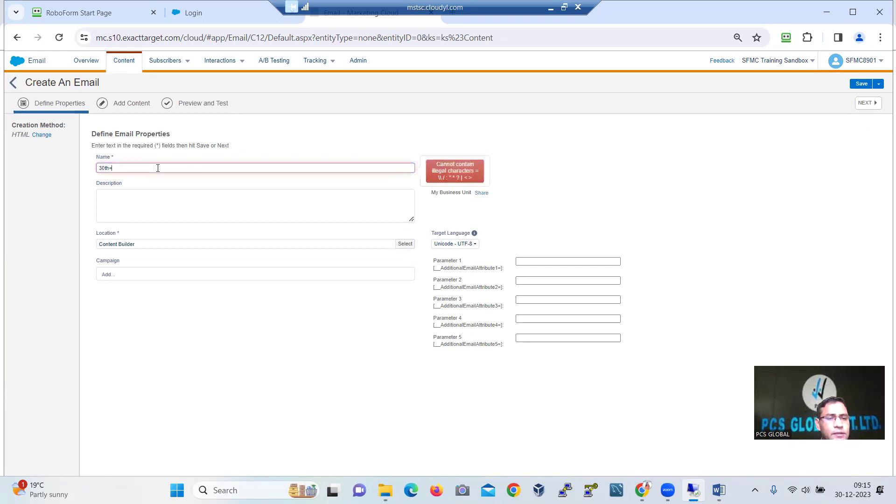
pyautogui.press('BackSpace')
pyautogui.write('DE')
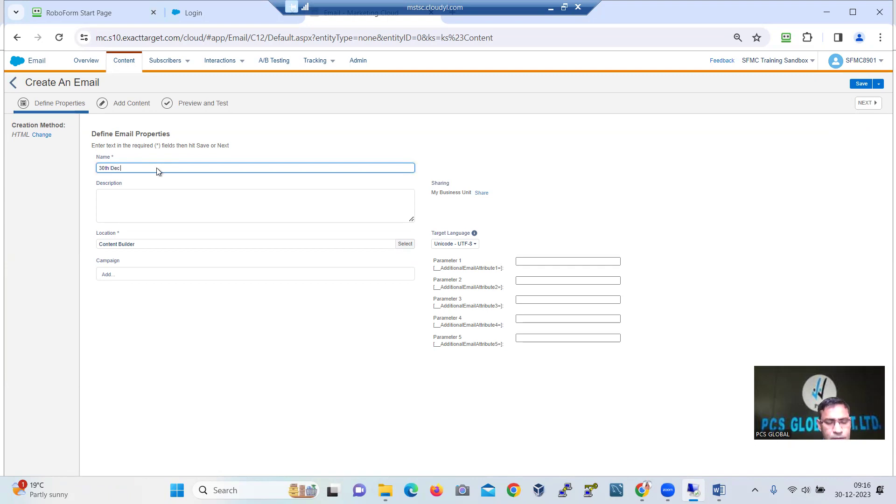
pyautogui.write('c Mess')
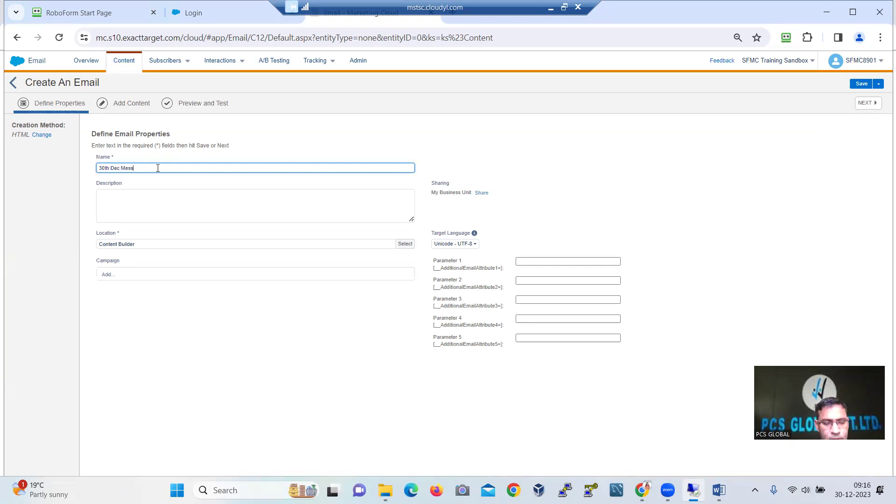
pyautogui.write('age')
pyautogui.write(' (')
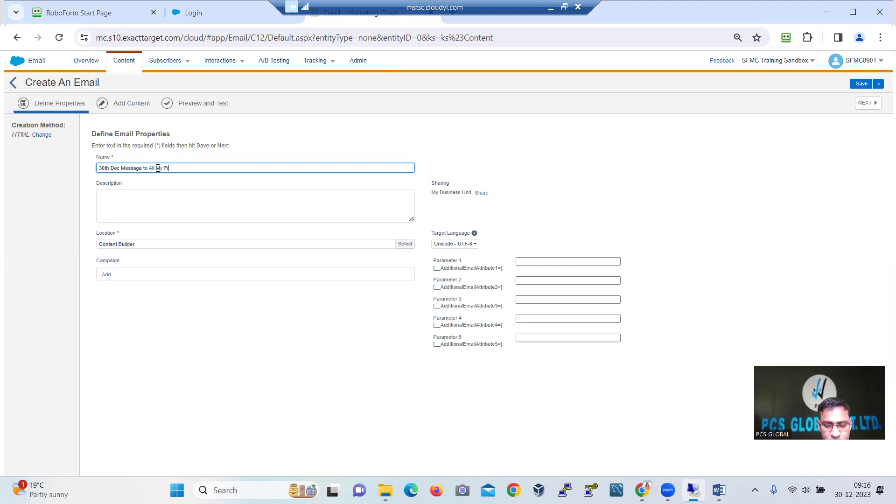
pyautogui.write('iebs')
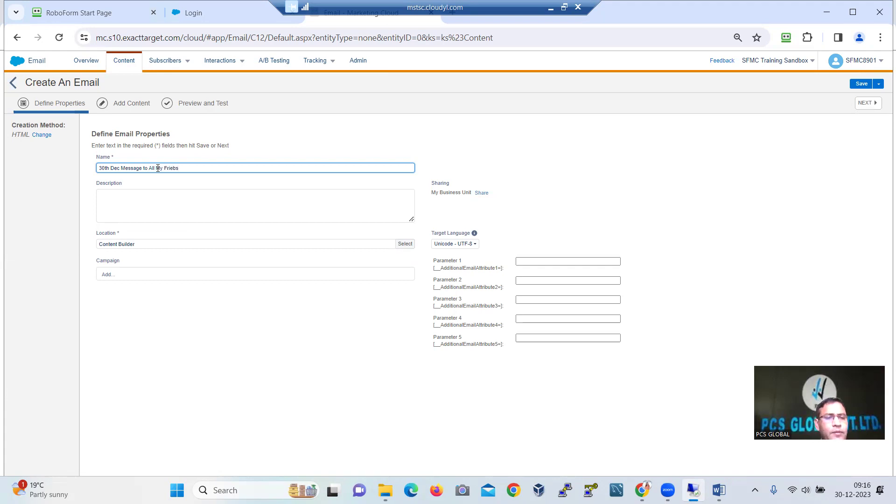
pyautogui.write('nd')
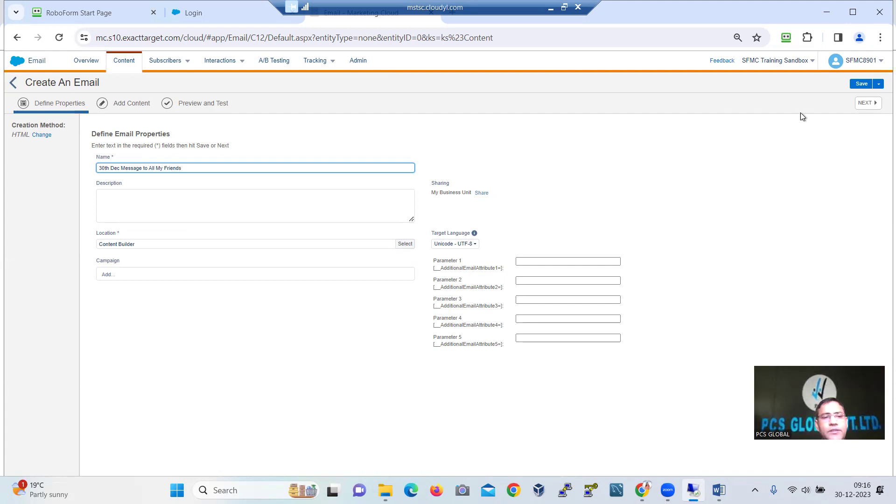
# Insert the Physical Mailing Address, Unsubscribe Center and Profile Center snippets into the HTML
pyautogui.click(103, 104)
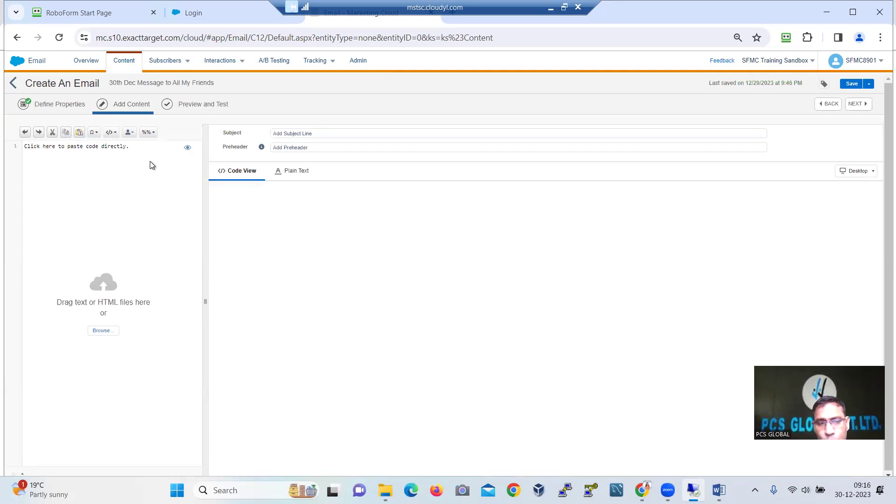
pyautogui.click(114, 133)
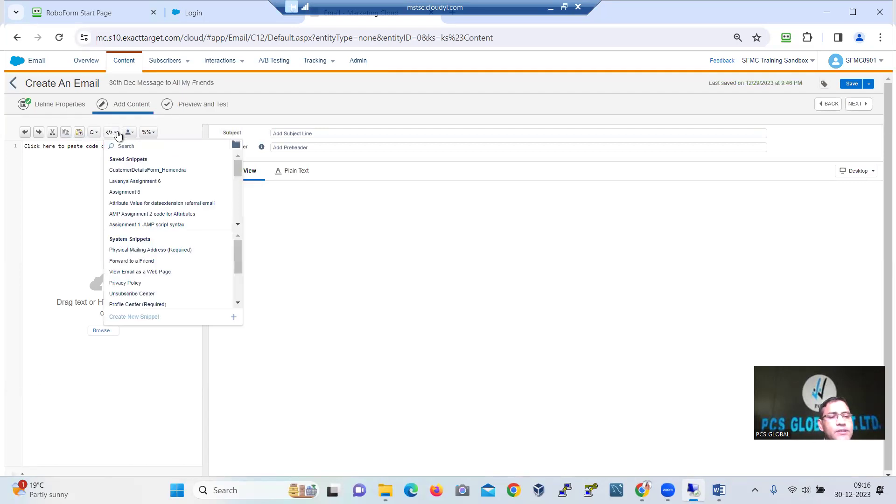
pyautogui.click(159, 251)
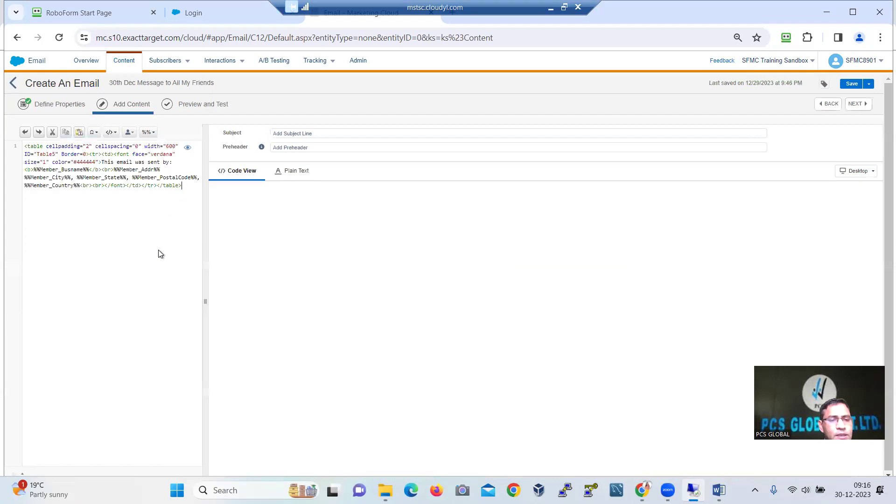
pyautogui.click(115, 135)
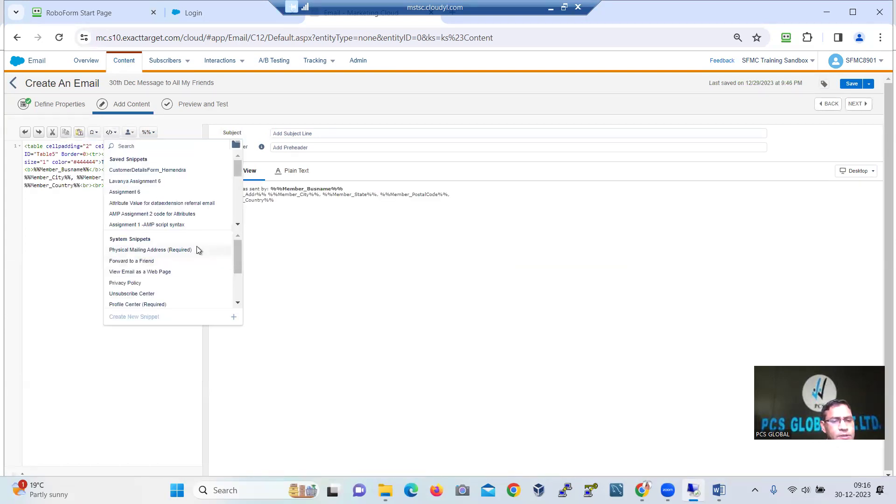
pyautogui.click(136, 294)
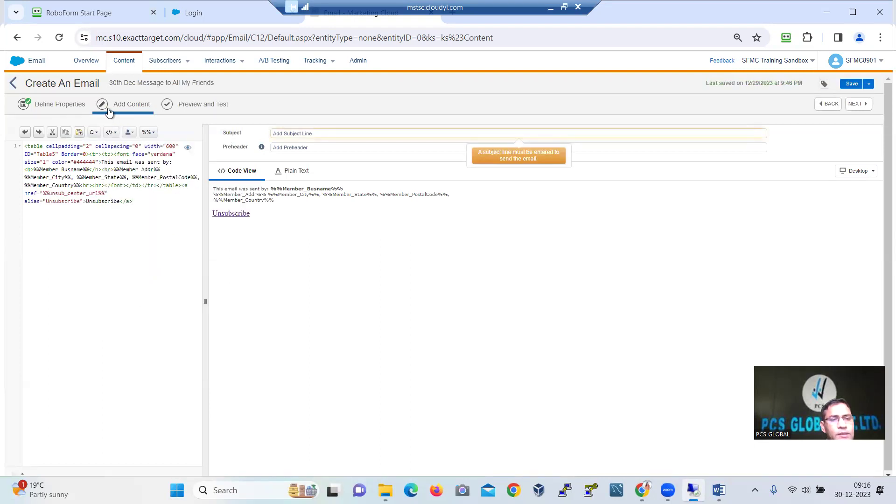
pyautogui.click(117, 135)
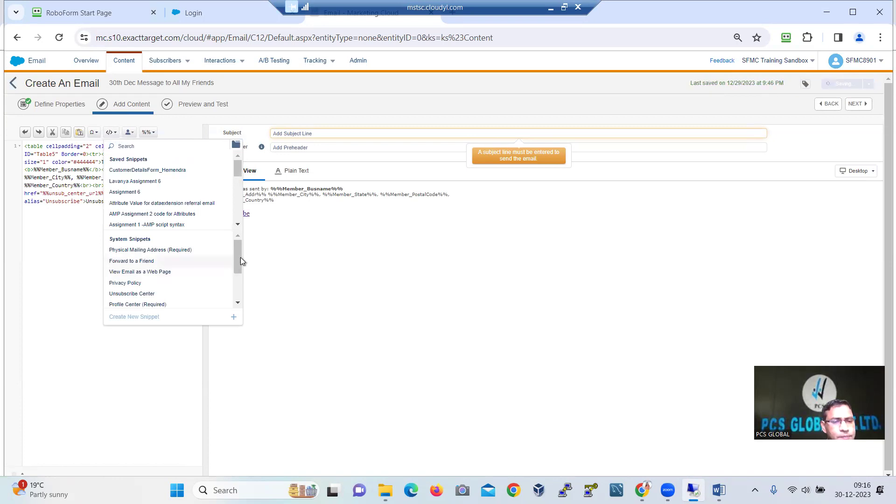
pyautogui.moveTo(238, 250); pyautogui.dragTo(236, 290)
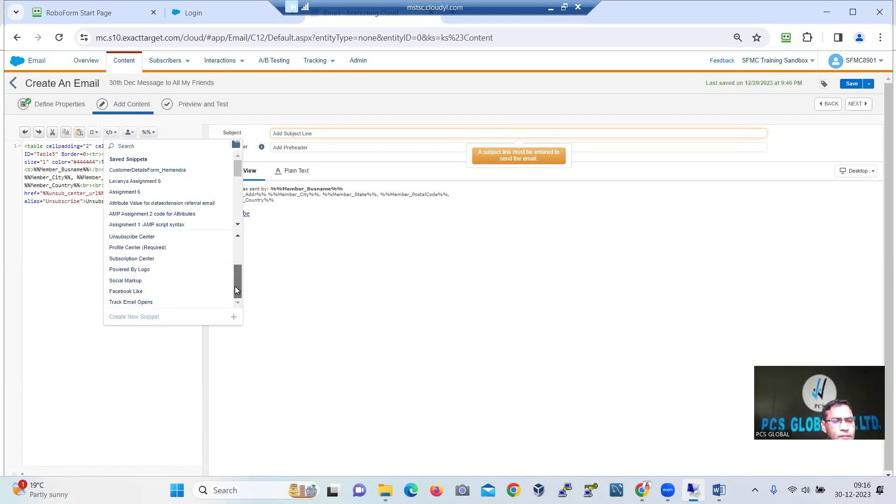
pyautogui.click(140, 248)
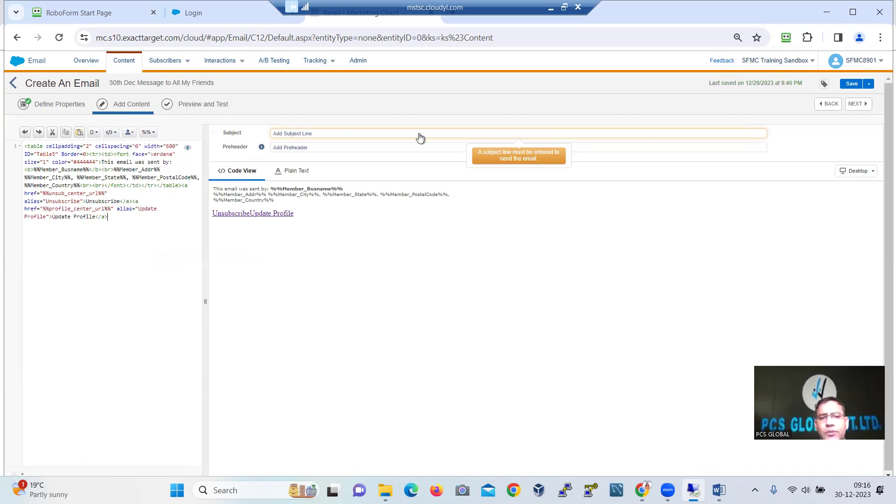
# Set the email subject line to '30Th Dec Mass Mailing to My Friends' and open the save options
pyautogui.click(343, 134)
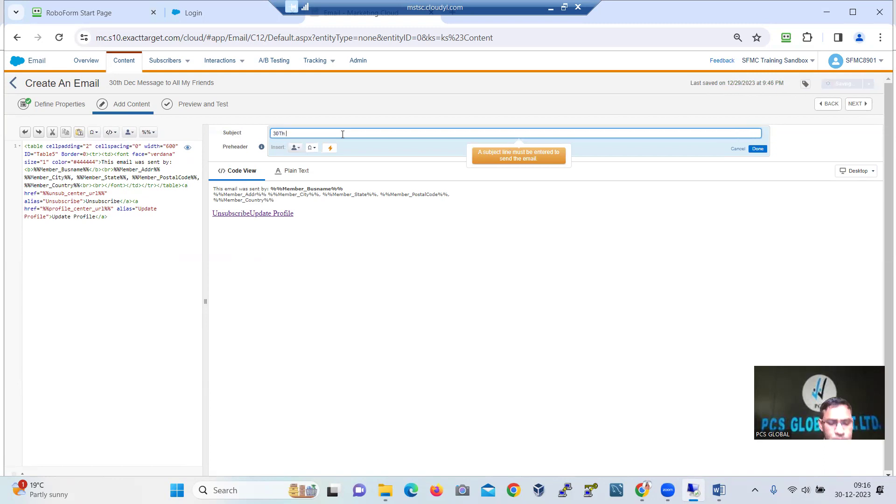
pyautogui.write('30Th Dec')
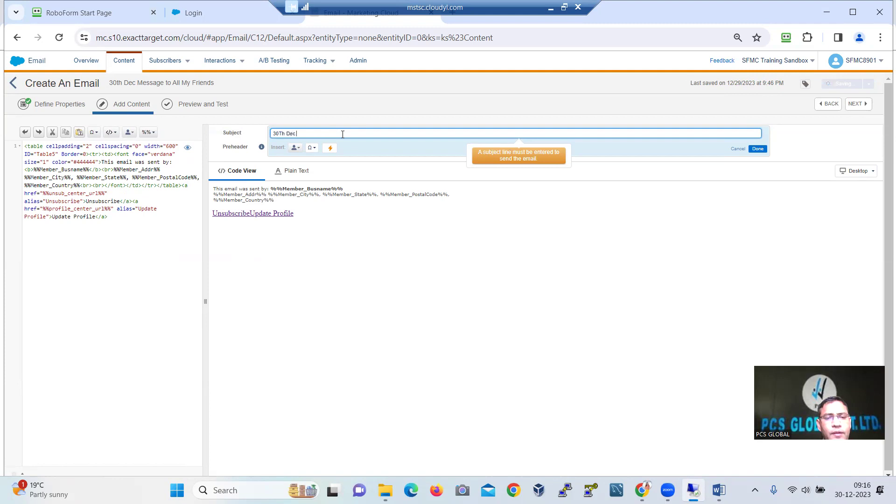
pyautogui.write(' Mas')
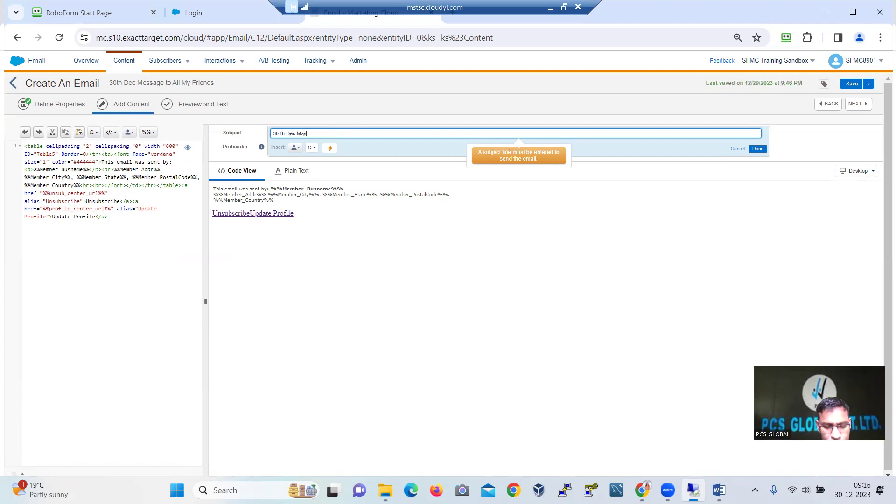
pyautogui.write('s Mail')
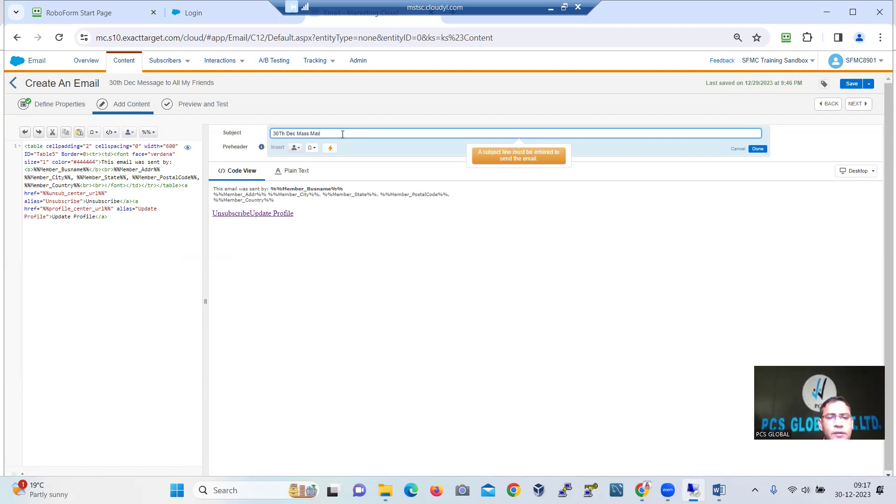
pyautogui.write('ing')
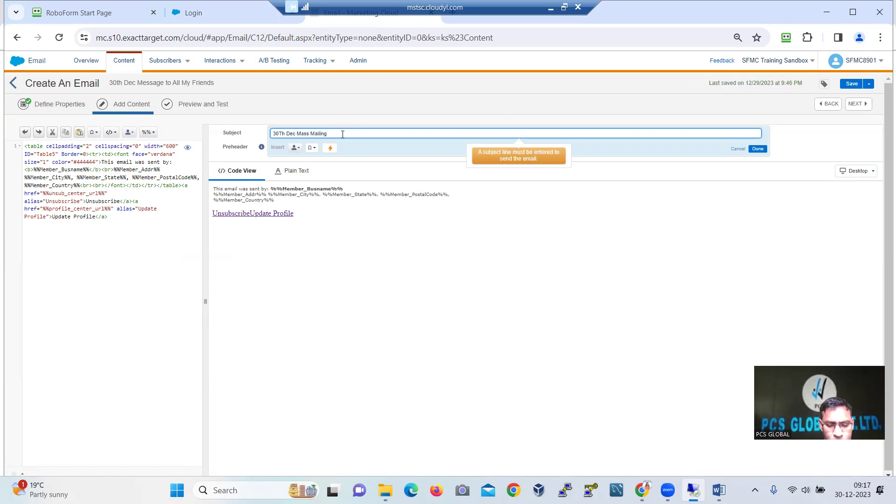
pyautogui.write(' to My')
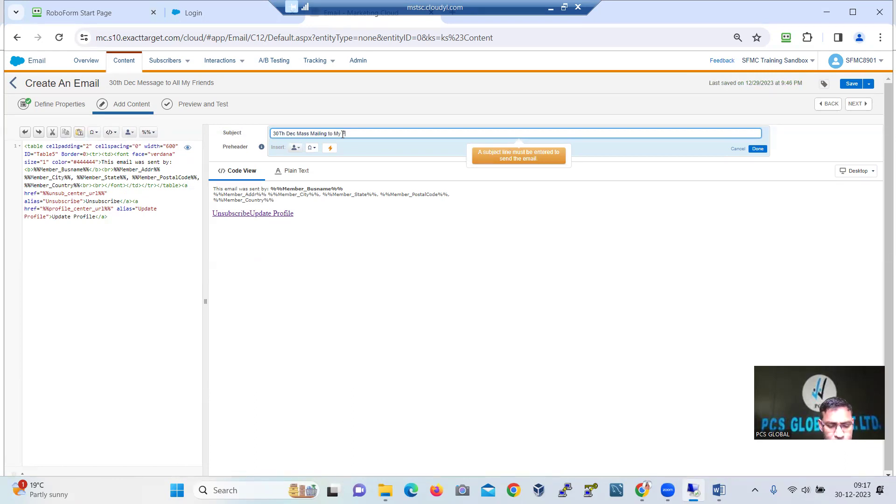
pyautogui.write(' Friends')
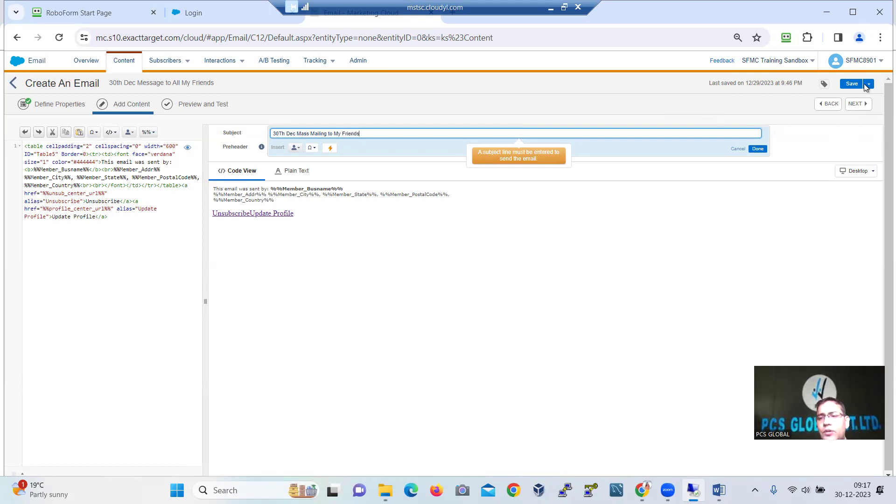
pyautogui.click(866, 87)
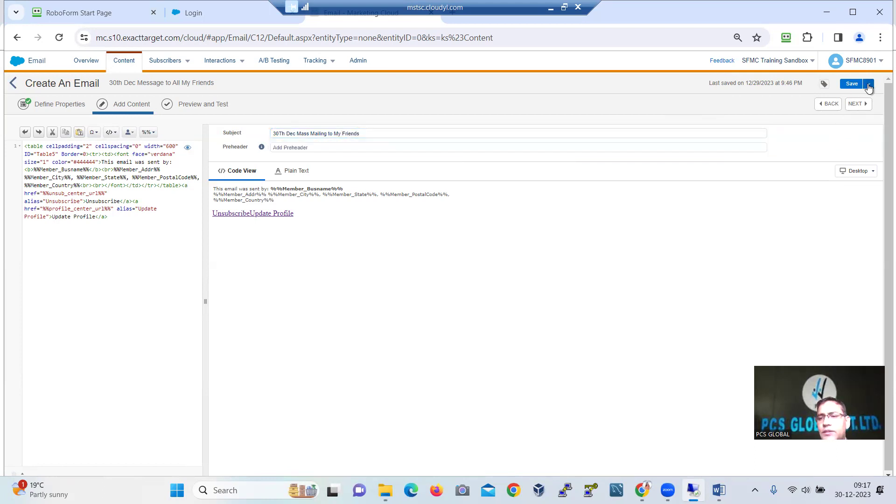
pyautogui.click(869, 88)
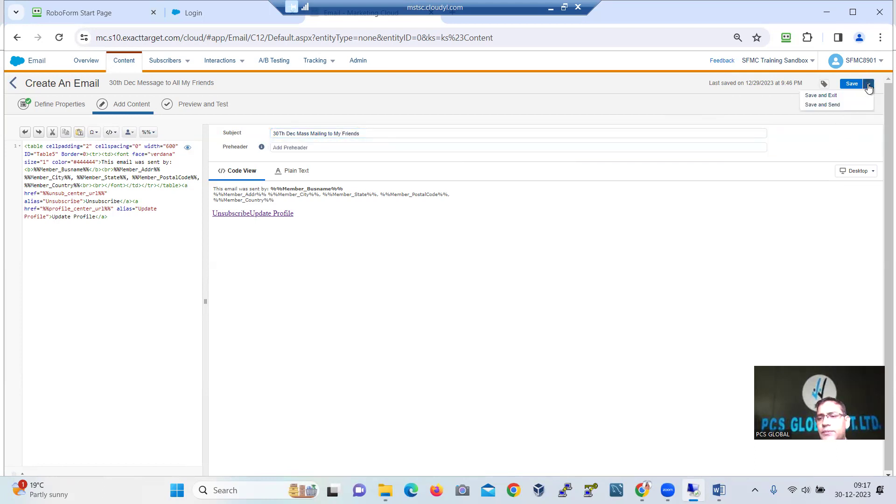
# Save and send the email, passing Define Properties to reach Select Audience
pyautogui.click(833, 105)
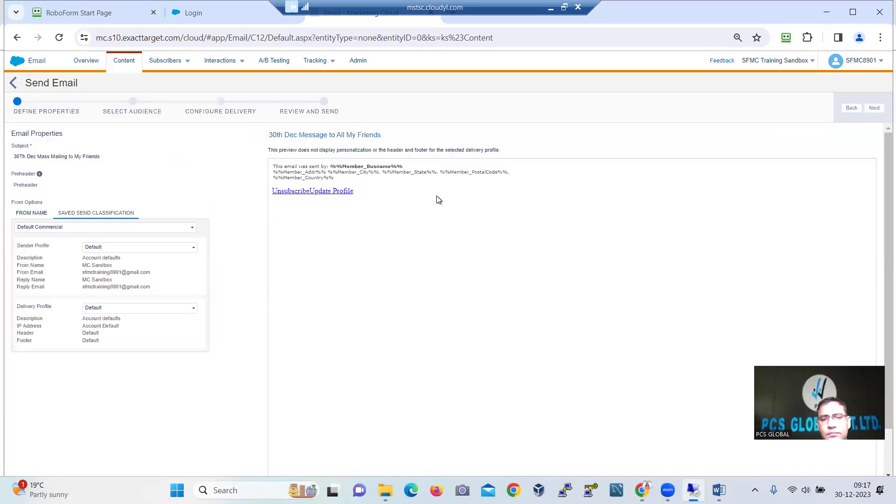
pyautogui.moveTo(336, 135)
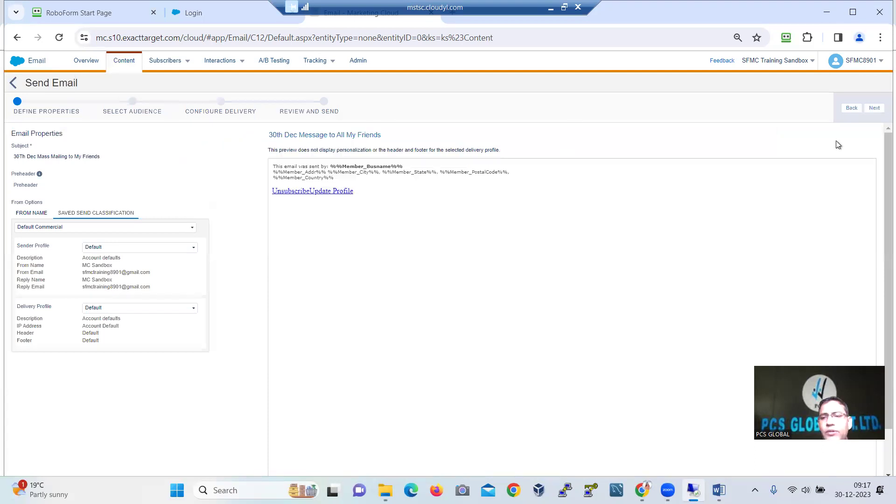
pyautogui.click(874, 108)
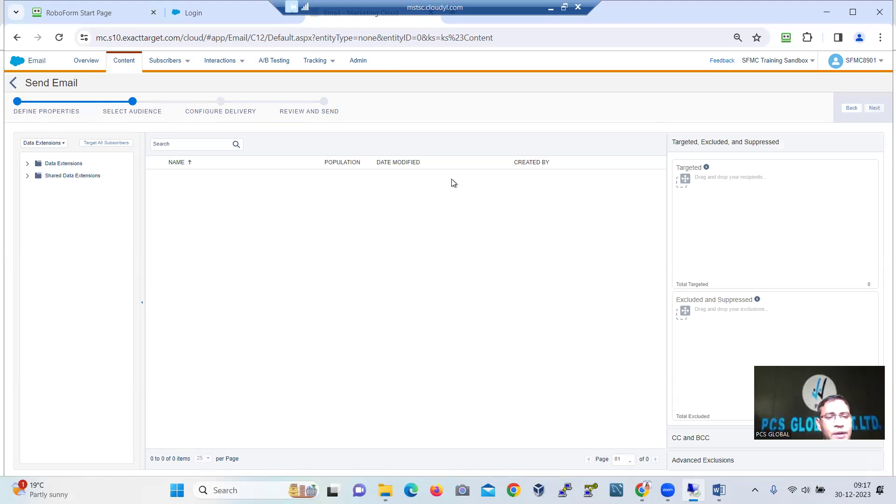
# Expand Data Extensions and browse into the Ankith Data Extensions folder
pyautogui.click(27, 165)
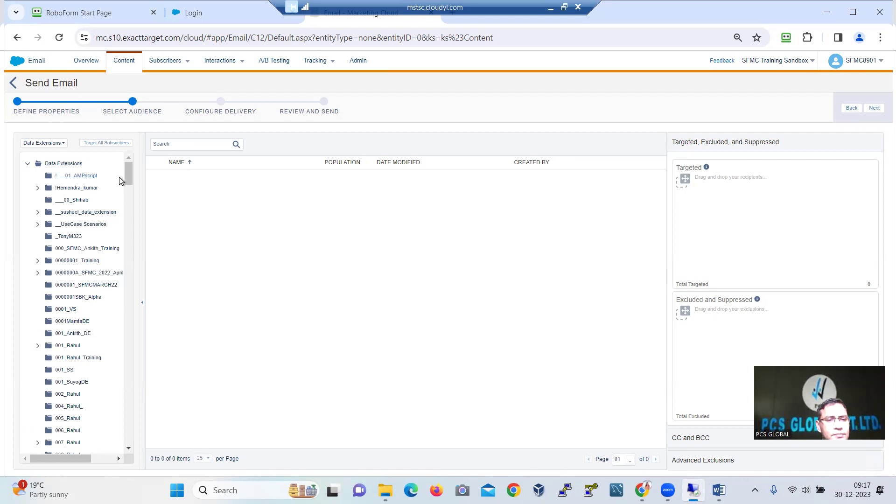
pyautogui.scroll(-10, 142, 217)
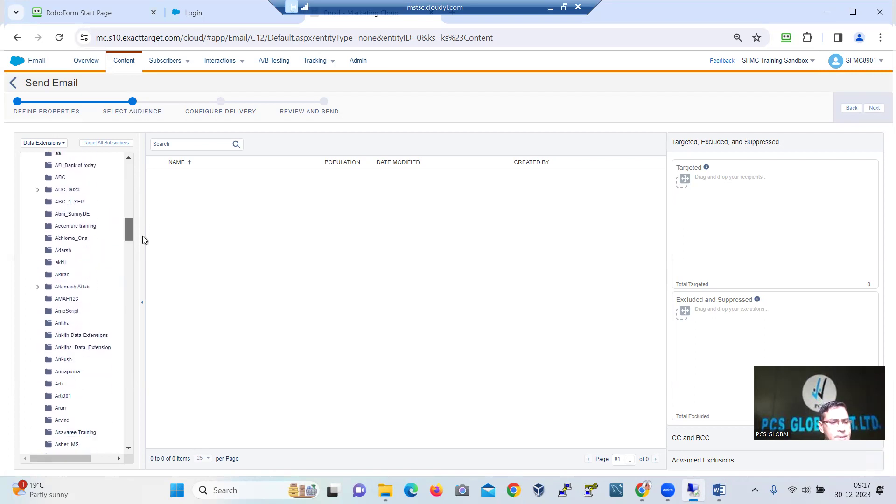
pyautogui.scroll(-10, 142, 262)
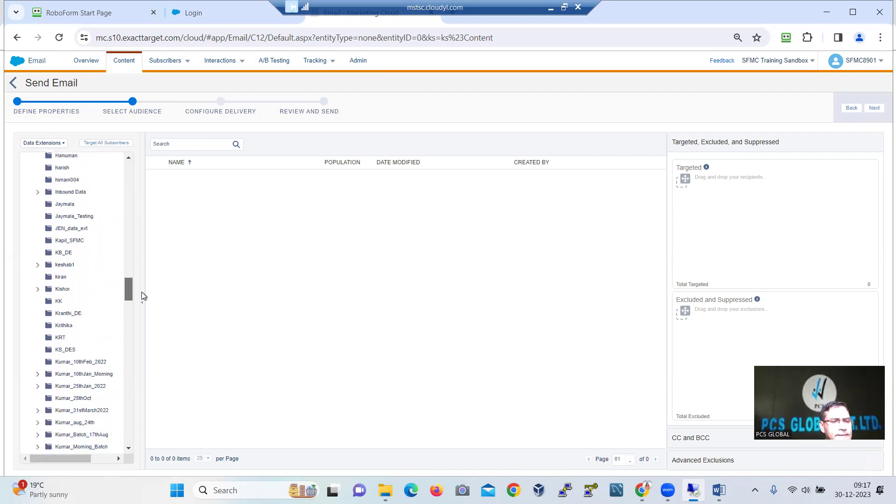
pyautogui.moveTo(135, 312); pyautogui.dragTo(130, 186)
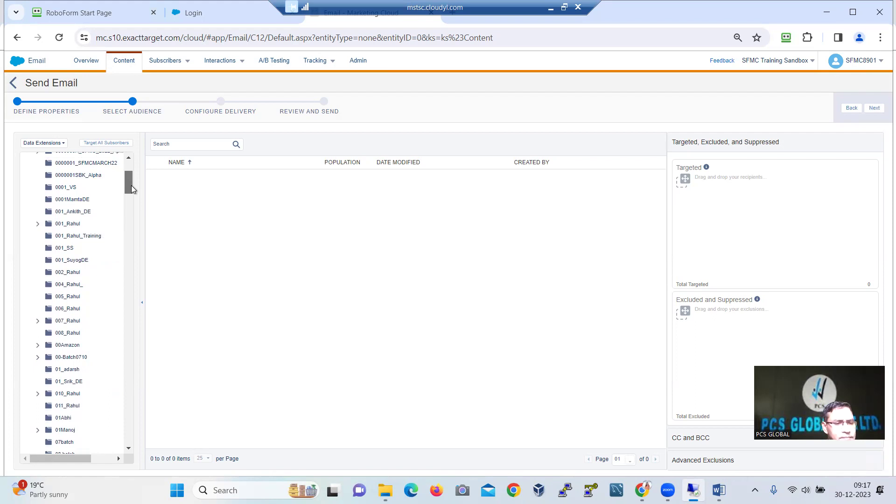
pyautogui.moveTo(131, 187); pyautogui.dragTo(138, 243)
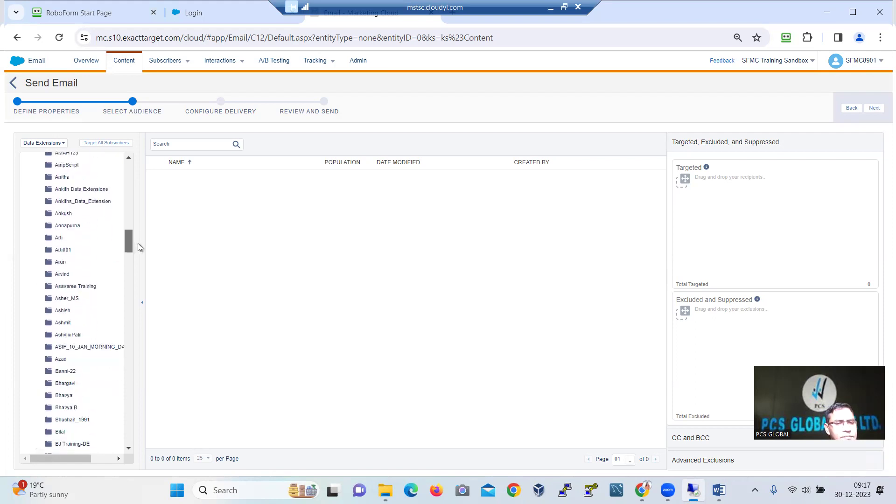
pyautogui.click(84, 190)
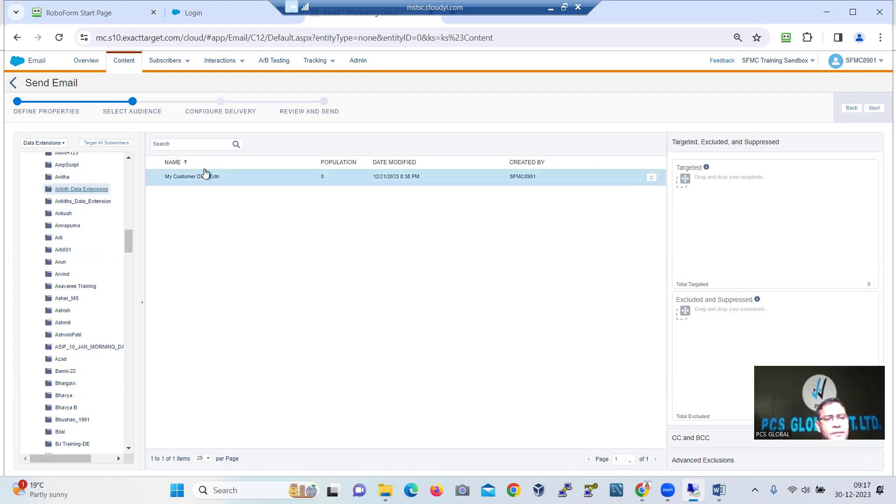
# Target My Customer Data Extn with the All Subscribers publication list and continue to delivery
pyautogui.click(200, 176)
pyautogui.moveTo(200, 175); pyautogui.dragTo(786, 215)
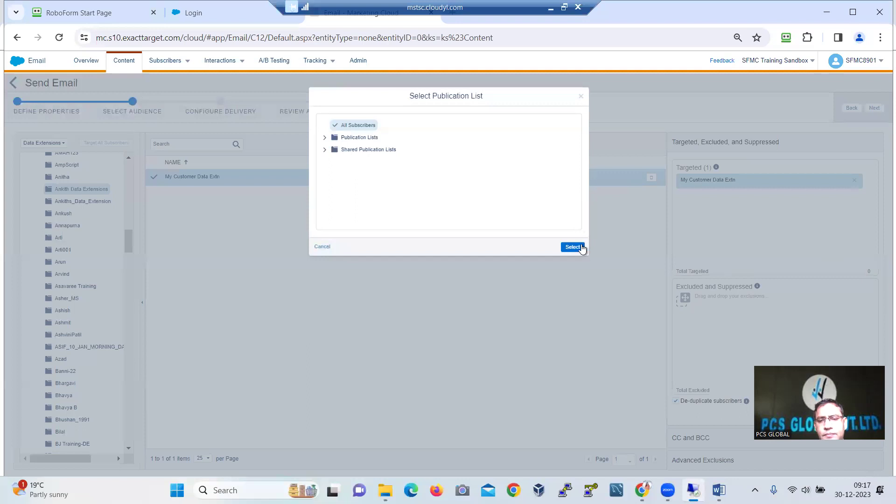
pyautogui.click(573, 247)
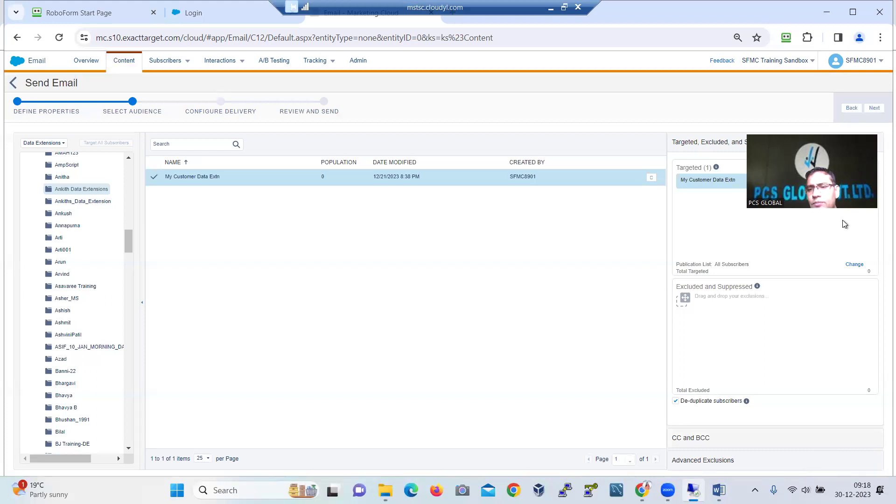
pyautogui.click(874, 109)
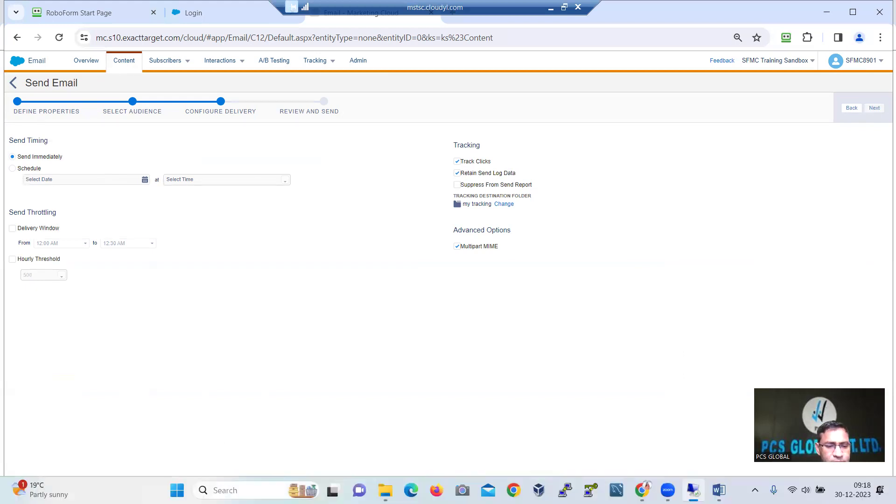
# Launch the Epic Pen annotation tool and show its toolbar
pyautogui.click(227, 490)
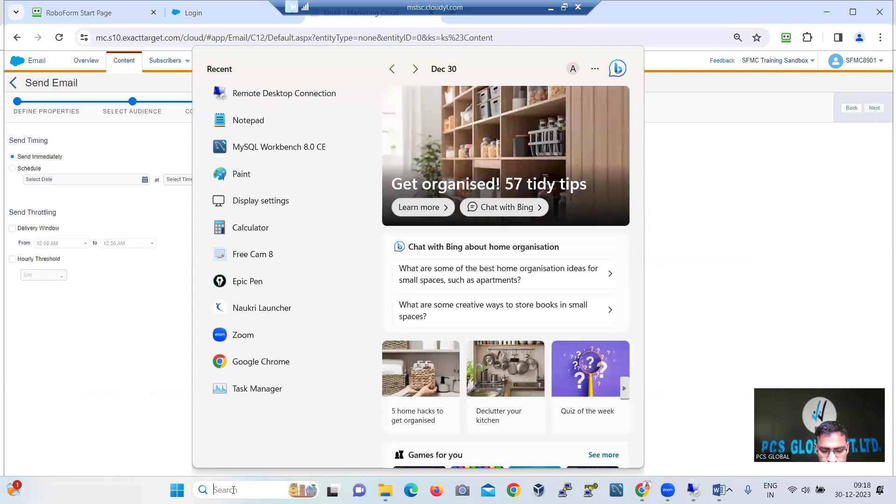
pyautogui.write('epic')
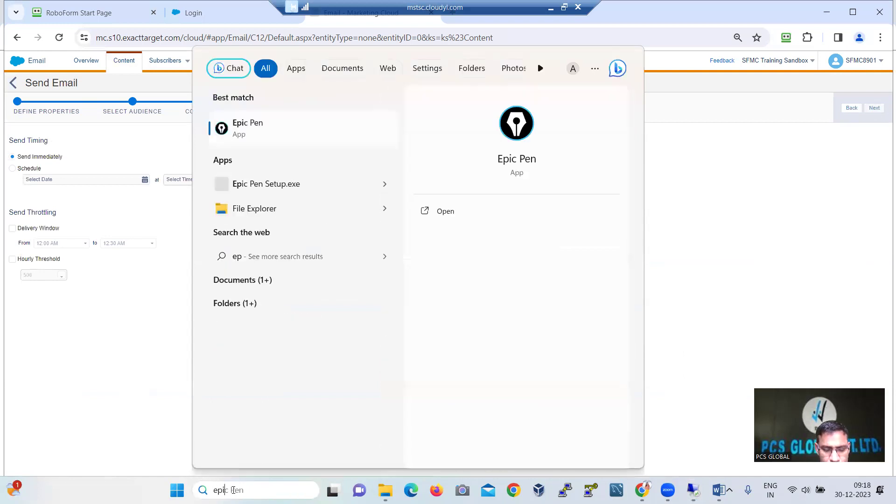
pyautogui.click(238, 123)
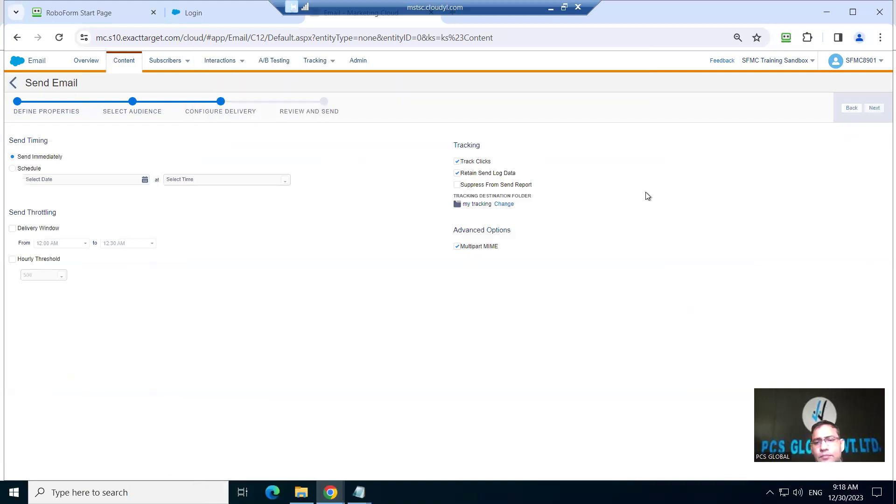
pyautogui.hotkey('ctrl', 'shift', 'e')
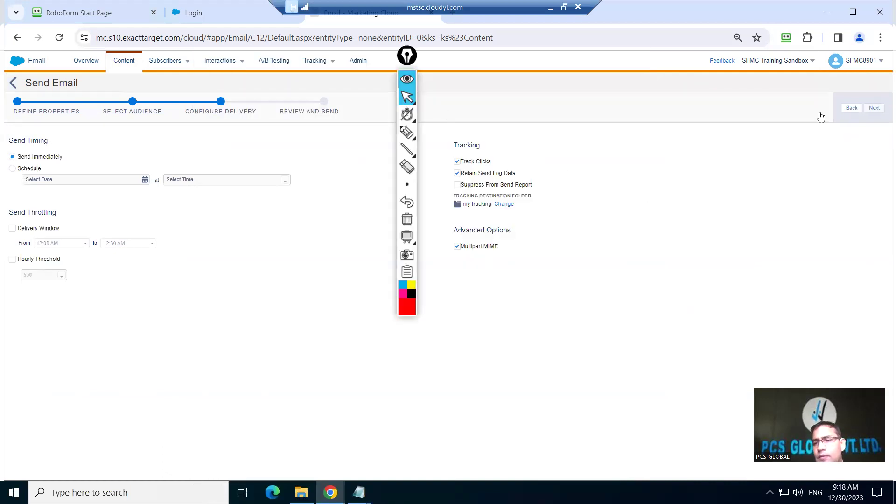
# Highlight the Track Clicks and Retain Send Log Data options in red
pyautogui.moveTo(878, 297)
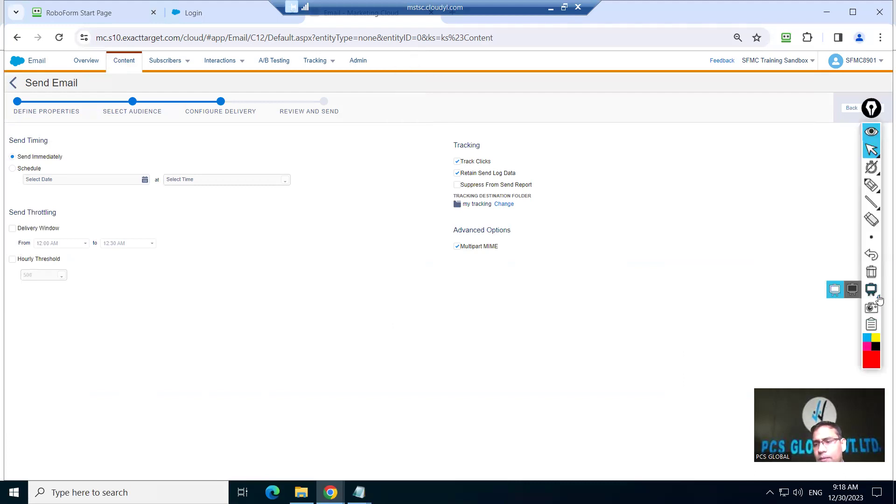
pyautogui.click(873, 362)
pyautogui.moveTo(871, 187)
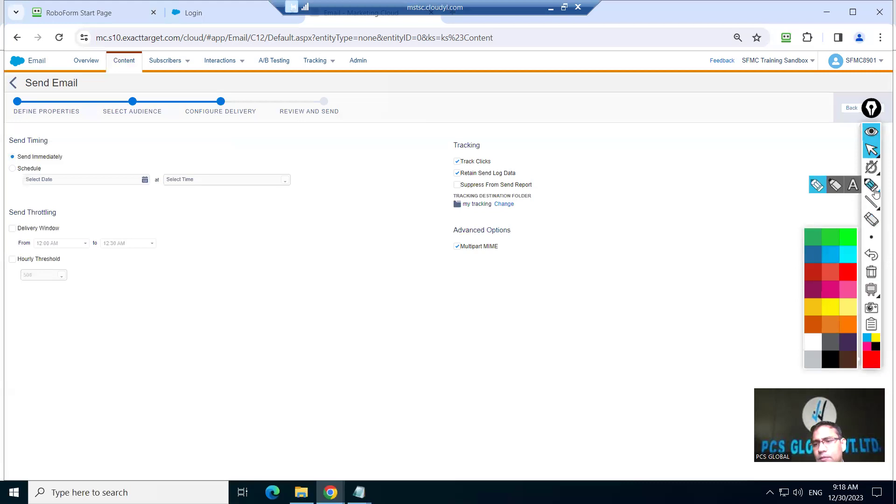
pyautogui.click(815, 189)
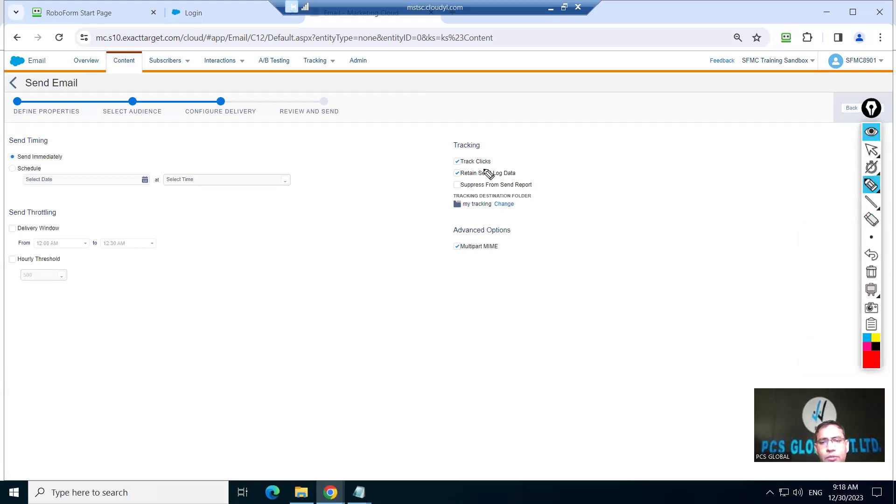
pyautogui.moveTo(554, 151)
pyautogui.mouseDown()
pyautogui.moveTo(476, 150)
pyautogui.moveTo(437, 161)
pyautogui.moveTo(516, 204)
pyautogui.moveTo(522, 136)
pyautogui.moveTo(441, 159)
pyautogui.mouseUp()
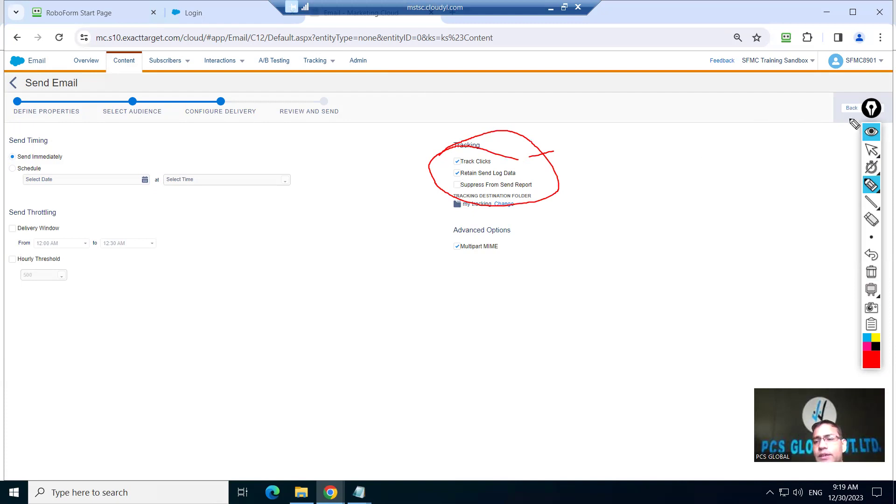
# Return to the normal pointer and advance the send to Review and Send
pyautogui.moveTo(869, 185)
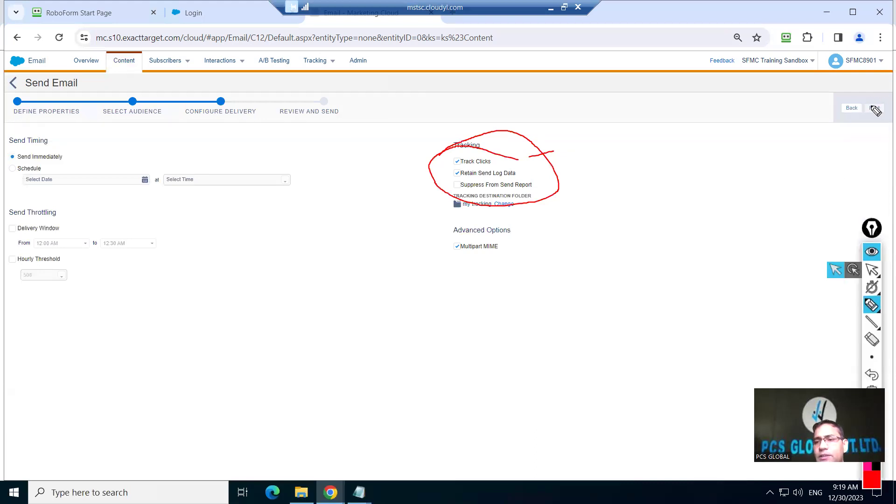
pyautogui.click(875, 303)
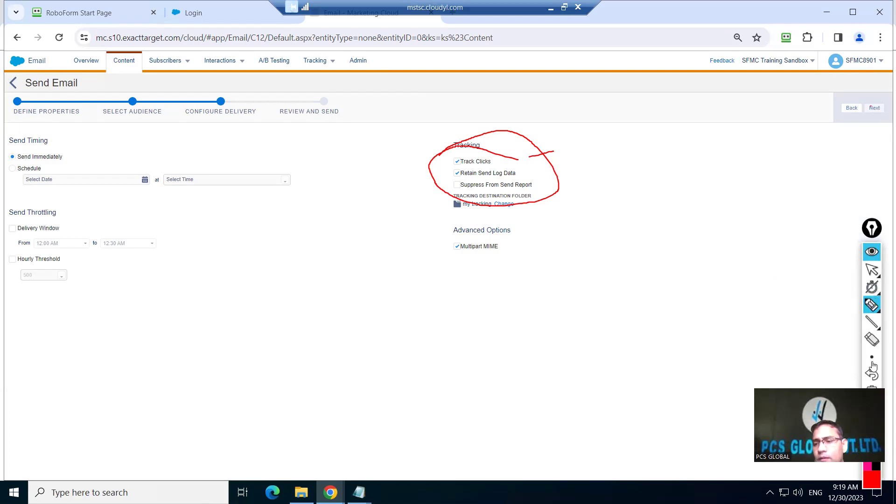
pyautogui.click(872, 270)
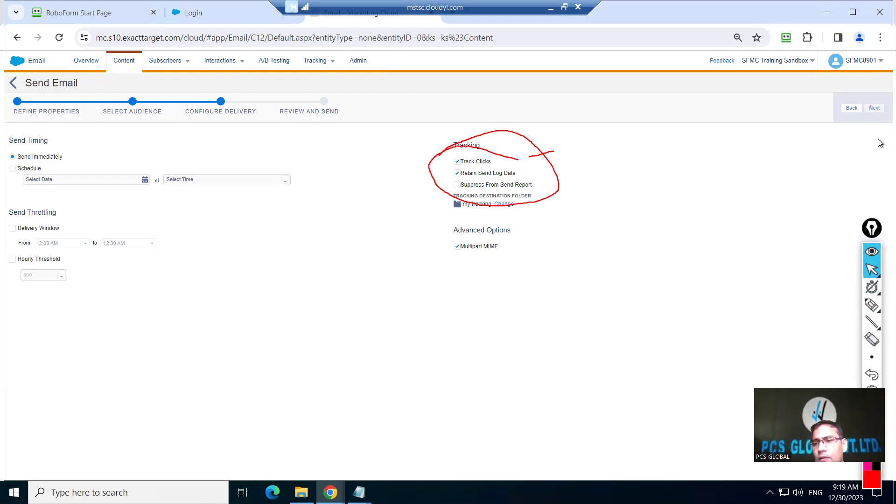
pyautogui.click(876, 109)
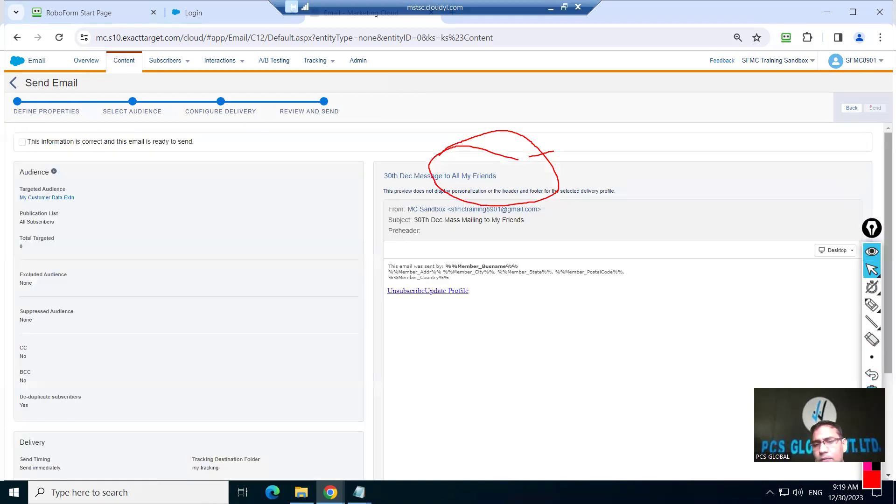
# Clear the annotations, tick the readiness confirmation, and send the 30th Dec Message email
pyautogui.click(872, 287)
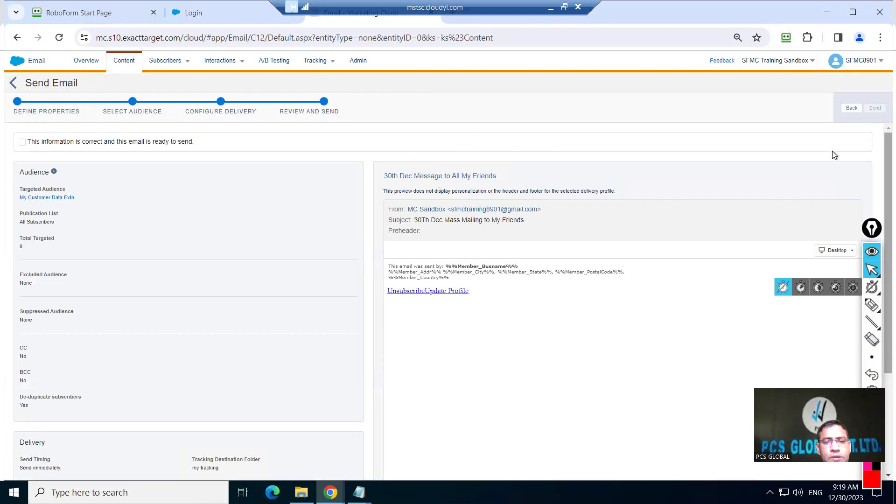
pyautogui.click(22, 141)
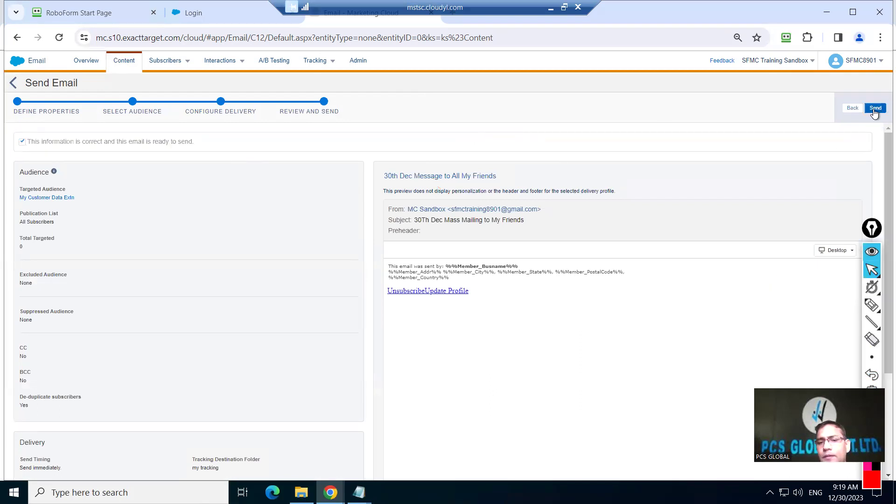
pyautogui.click(876, 108)
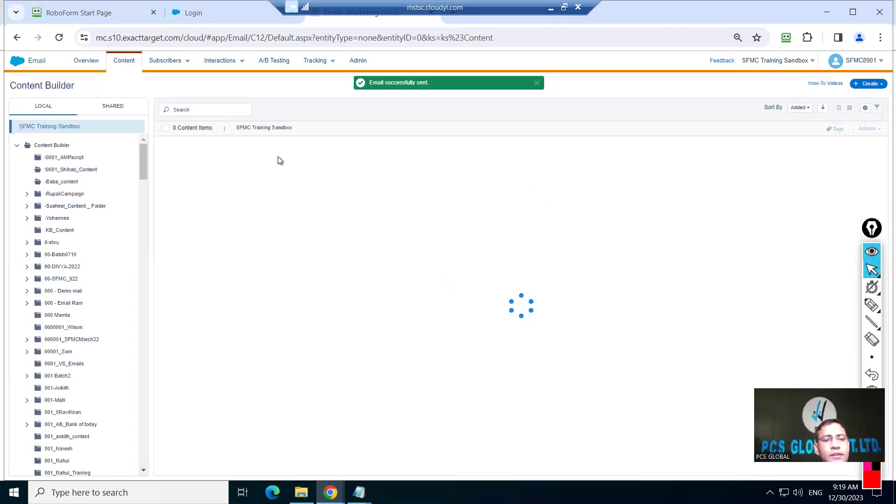
# Open the 30th Dec Message email, then go to Tracking > Sends
pyautogui.moveTo(306, 61)
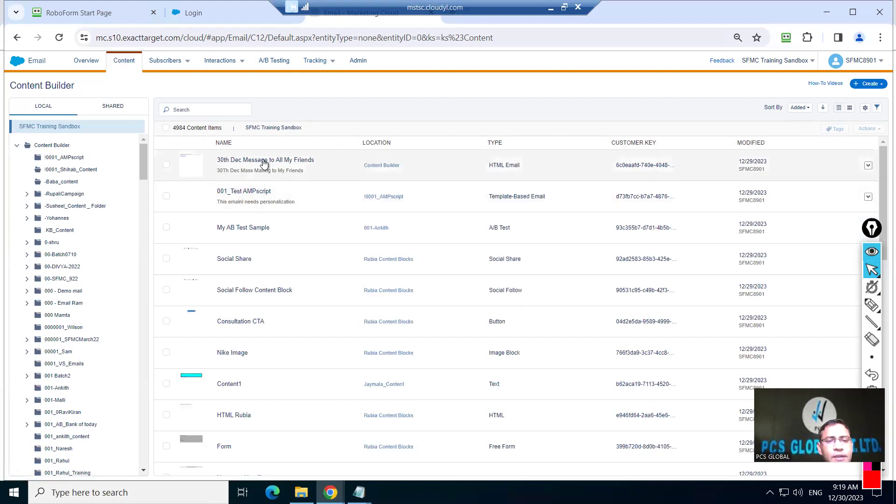
pyautogui.click(291, 164)
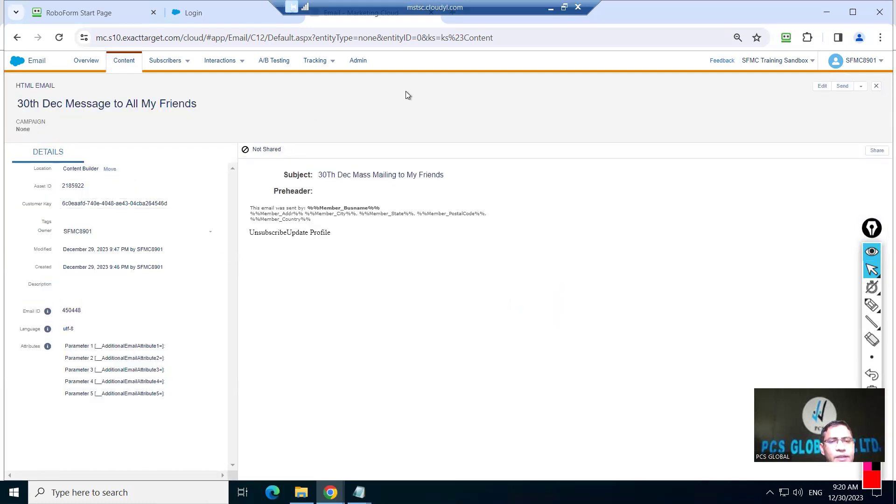
pyautogui.click(315, 60)
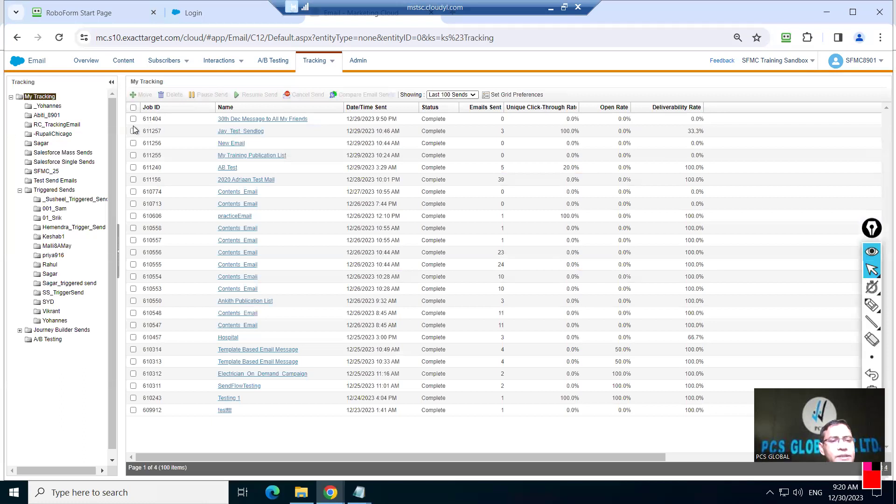
# Open Tracking Details for the '30th Dec Message to All My Friends' job 611404
pyautogui.click(261, 121)
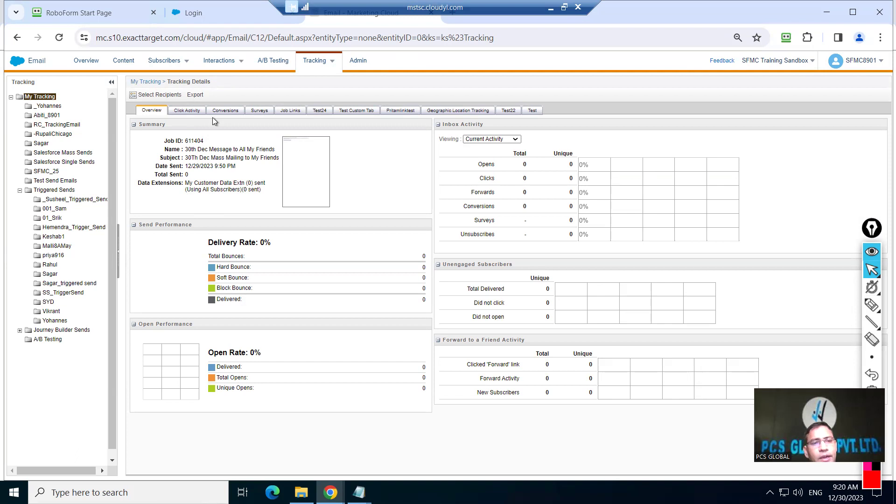
pyautogui.moveTo(167, 63)
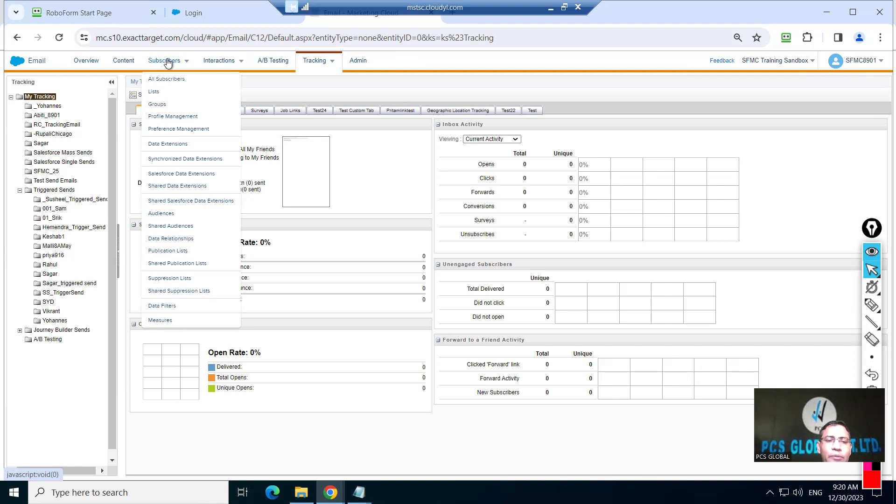
# Open the 'SendLog - template' data extension from the Send Log DE folder under Data Extensions
pyautogui.click(166, 144)
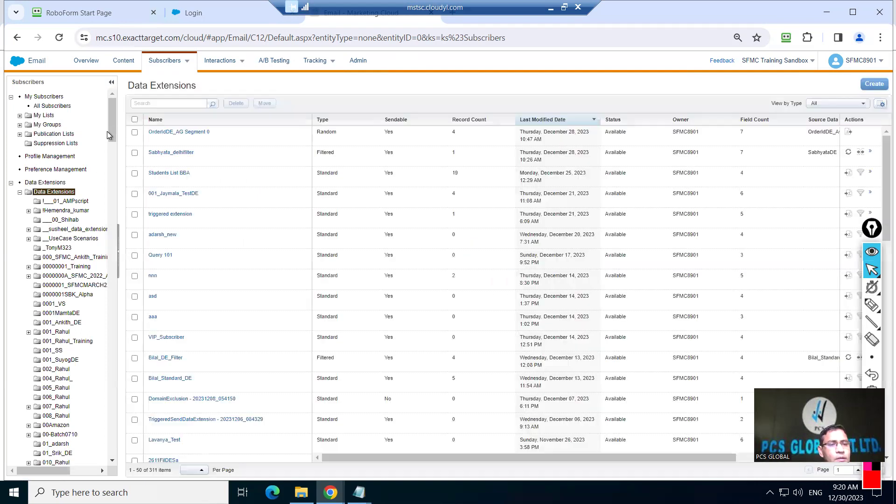
pyautogui.scroll(-2, 108, 216)
pyautogui.moveTo(107, 216); pyautogui.dragTo(113, 376)
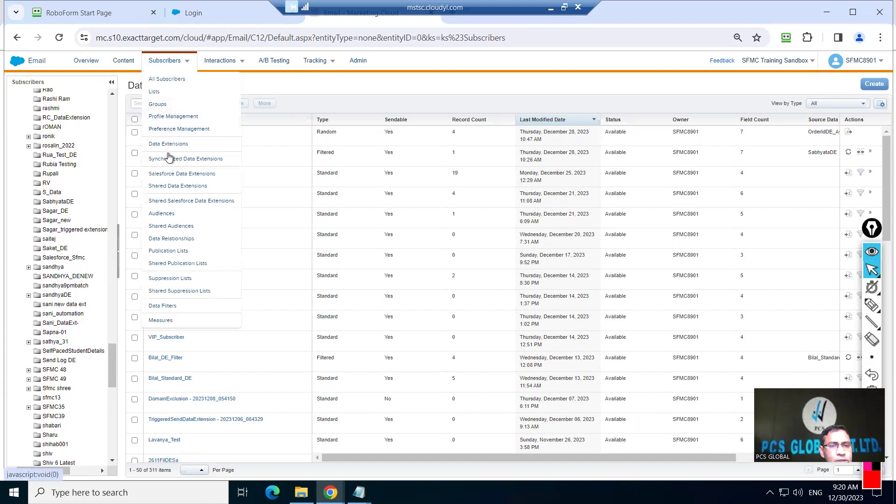
pyautogui.click(172, 143)
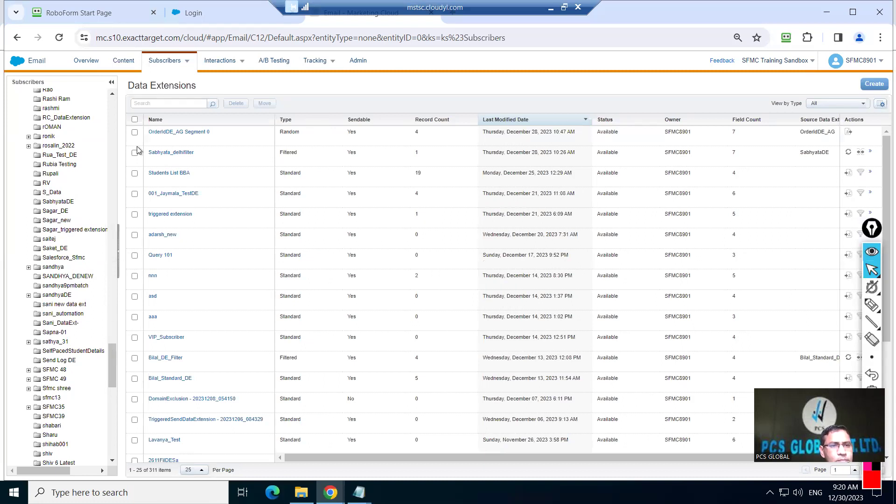
pyautogui.moveTo(113, 357)
pyautogui.mouseDown()
pyautogui.moveTo(131, 91)
pyautogui.moveTo(122, 361)
pyautogui.mouseUp()
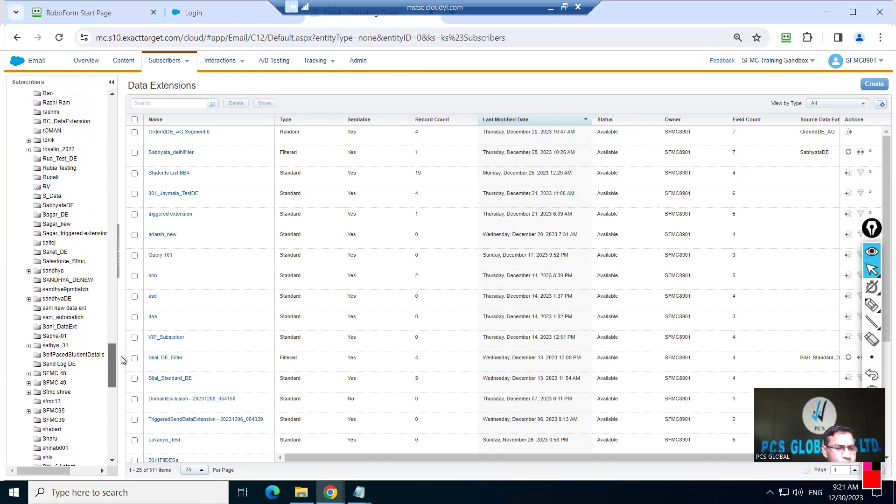
pyautogui.click(60, 365)
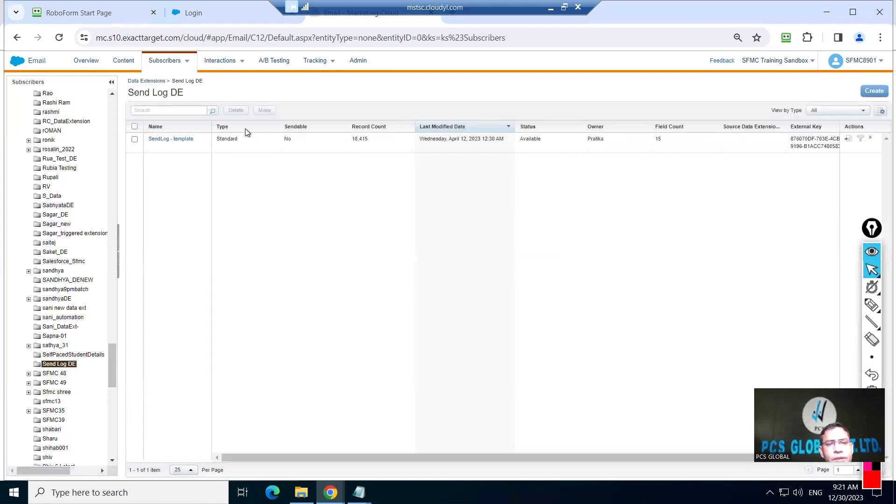
pyautogui.click(173, 139)
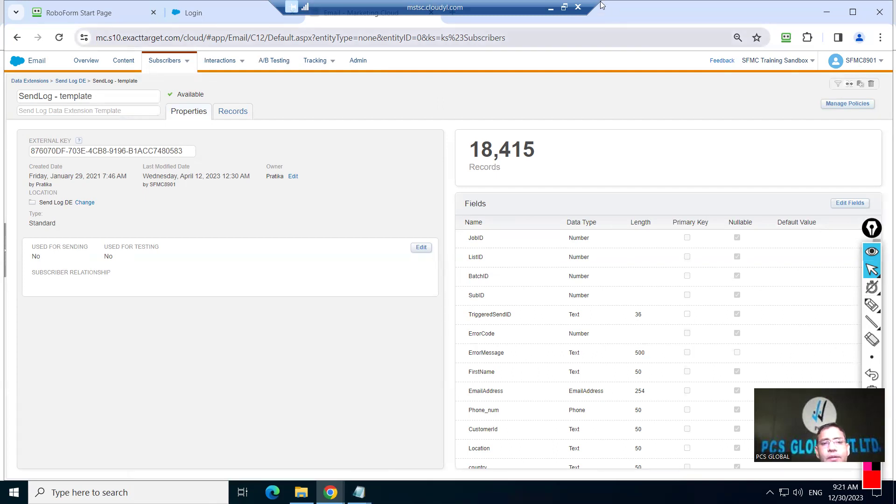
# Minimize the remote desktop to reveal the Send Logging notes in Word
pyautogui.click(551, 7)
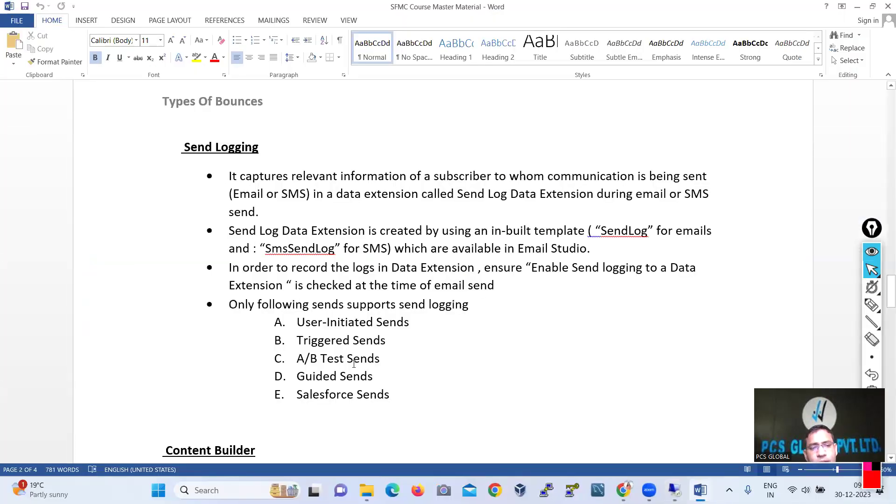